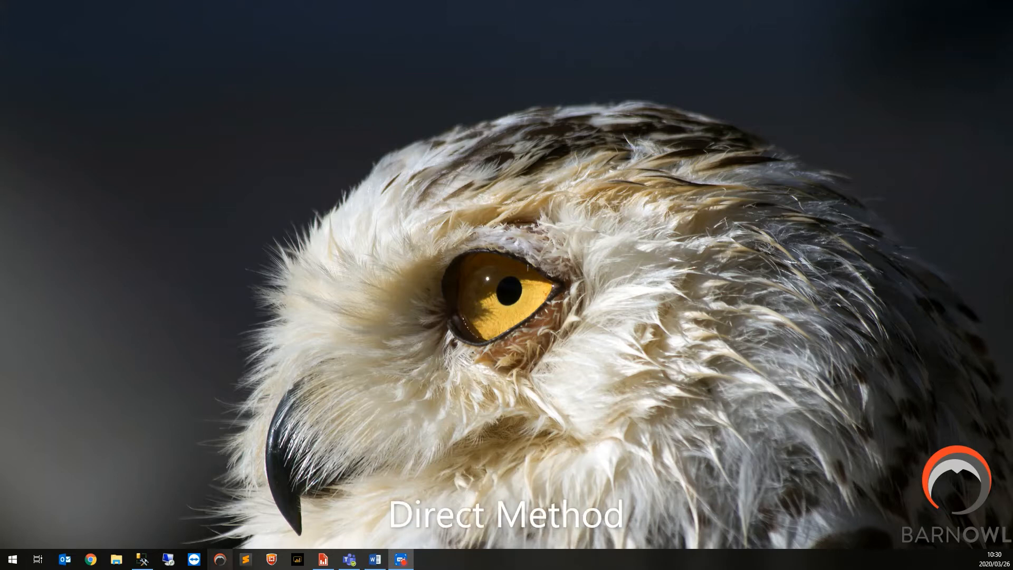
- Launch BarnOwl's Internal Audit module on the BarnOwl 4 database and open the Test 2 project
{"action": "left_click", "coordinate": [221, 561]}
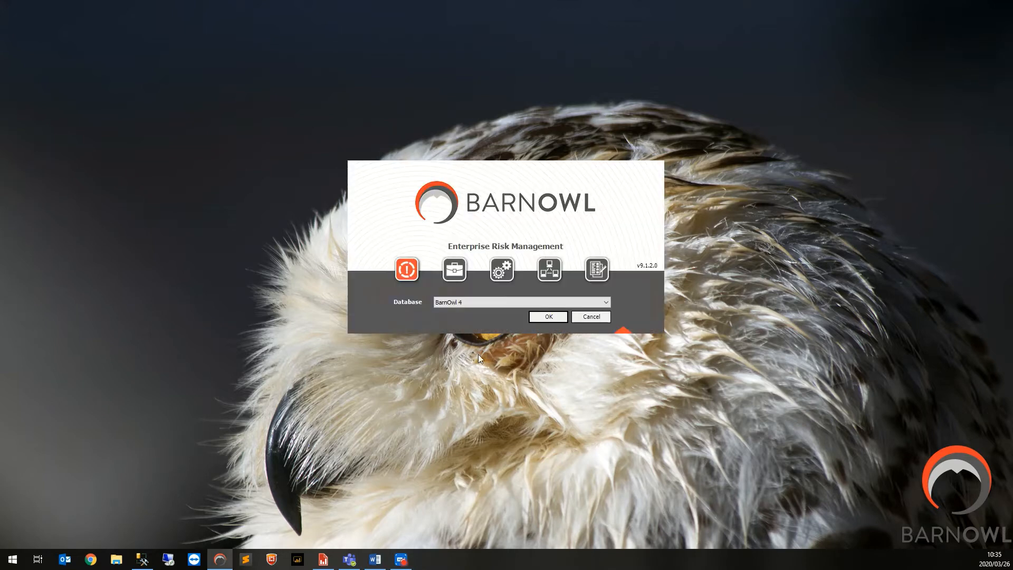
{"action": "left_click", "coordinate": [463, 272]}
{"action": "left_click", "coordinate": [544, 315]}
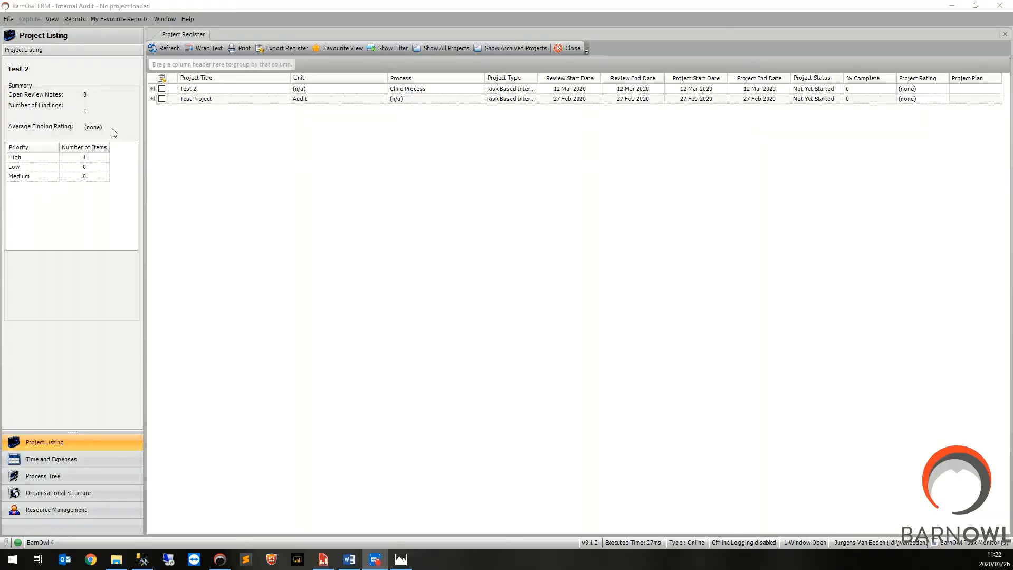
{"action": "left_click", "coordinate": [263, 90]}
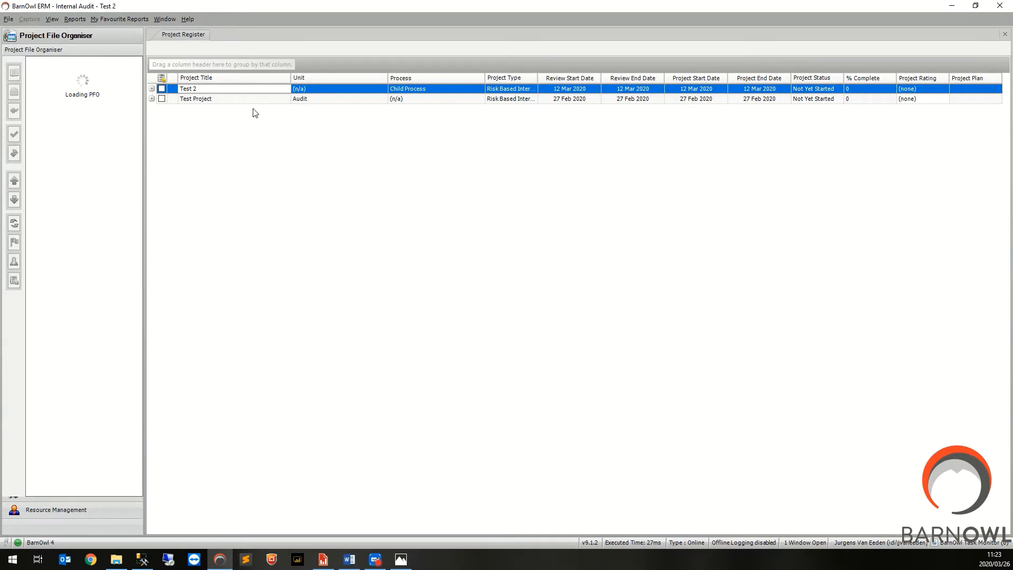
- Expand the project tree down to control 1 and check out Test Audit Objective with all items beneath it
{"action": "left_click", "coordinate": [42, 108]}
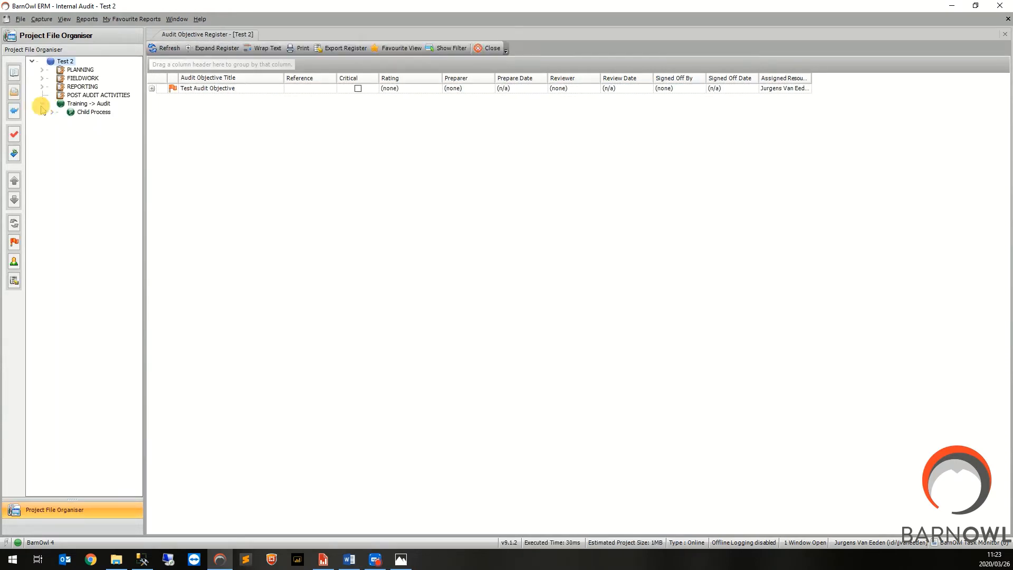
{"action": "left_click", "coordinate": [52, 112]}
{"action": "left_click", "coordinate": [62, 120]}
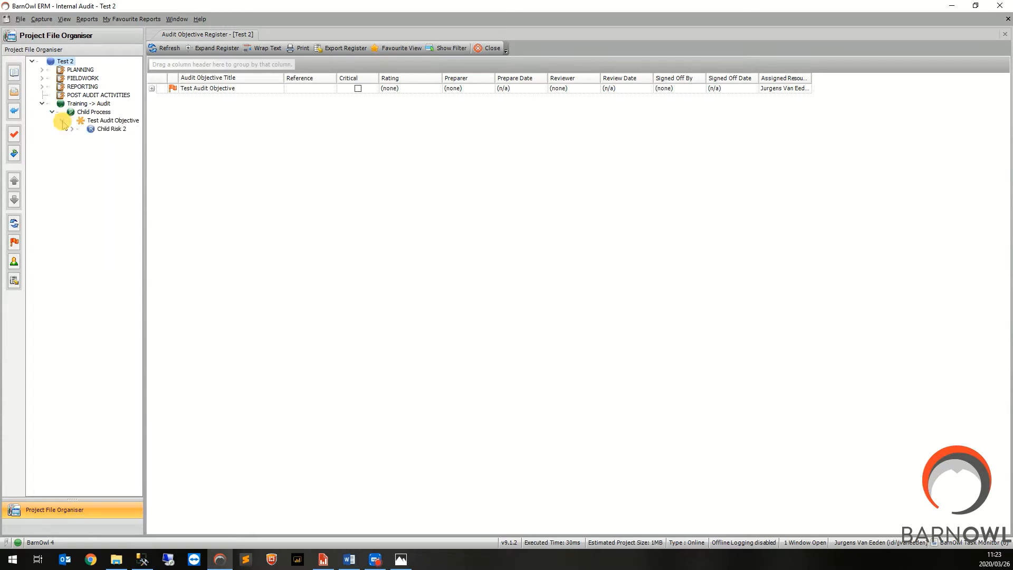
{"action": "left_click", "coordinate": [71, 128]}
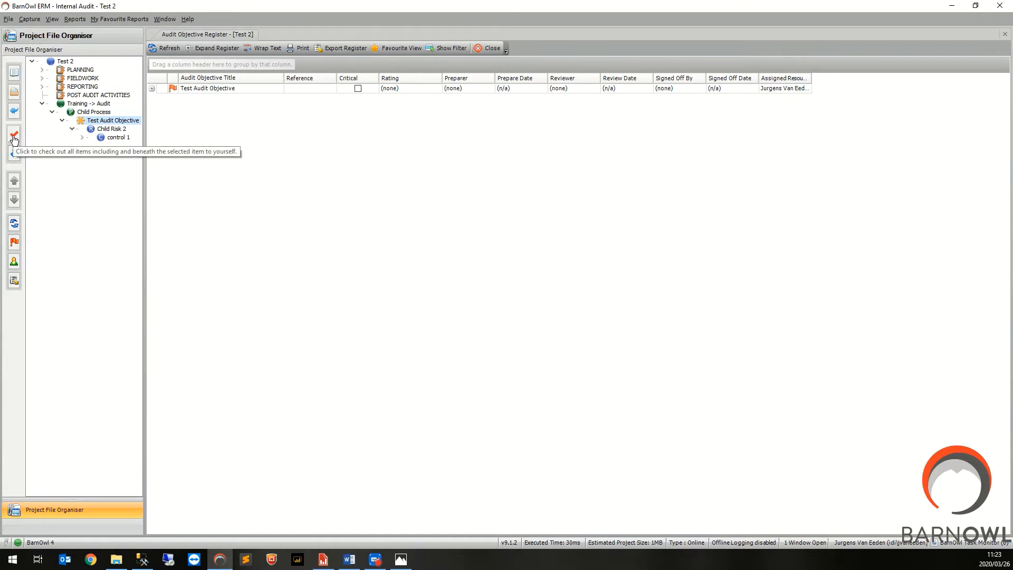
{"action": "left_click", "coordinate": [14, 138]}
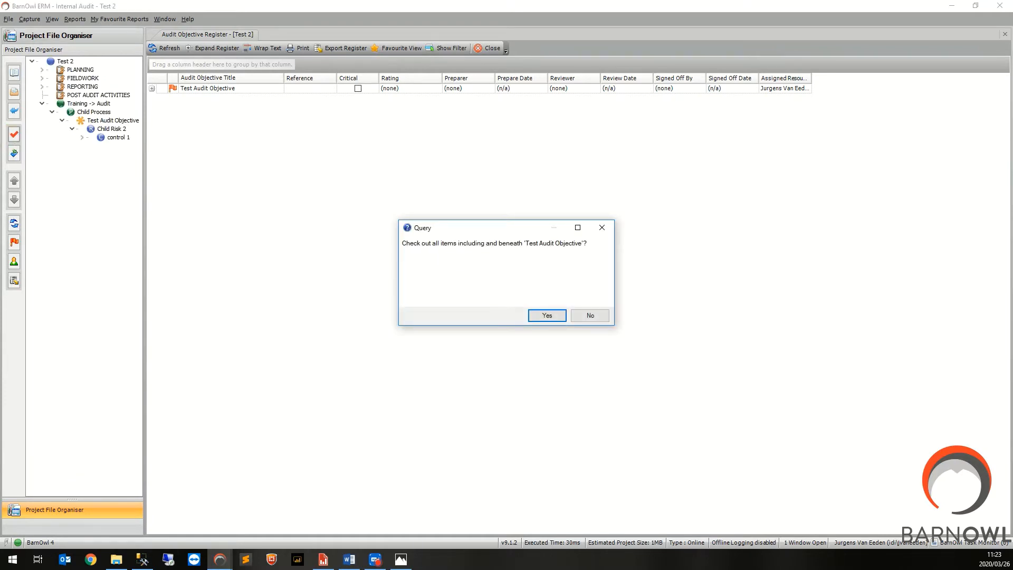
{"action": "left_click", "coordinate": [541, 316]}
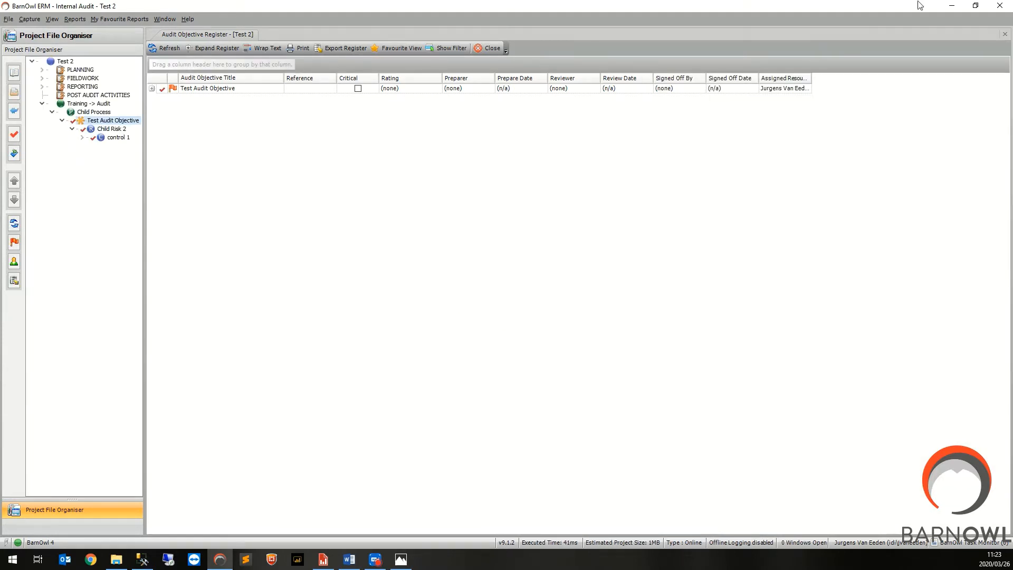
- Exit Internal Audit and relaunch BarnOwl in the Offline Synchronisation module
{"action": "left_click", "coordinate": [1002, 6]}
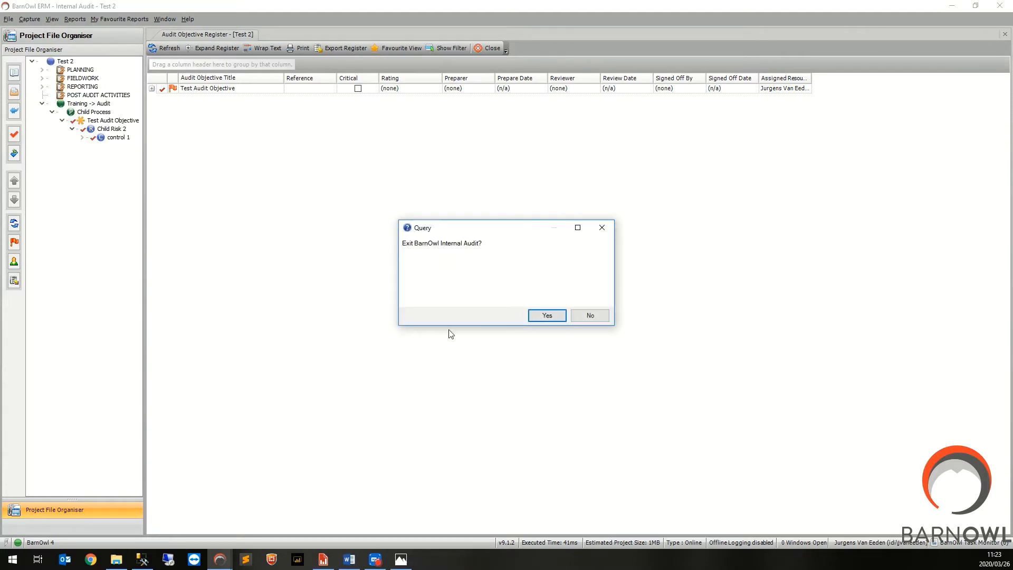
{"action": "left_click", "coordinate": [545, 315]}
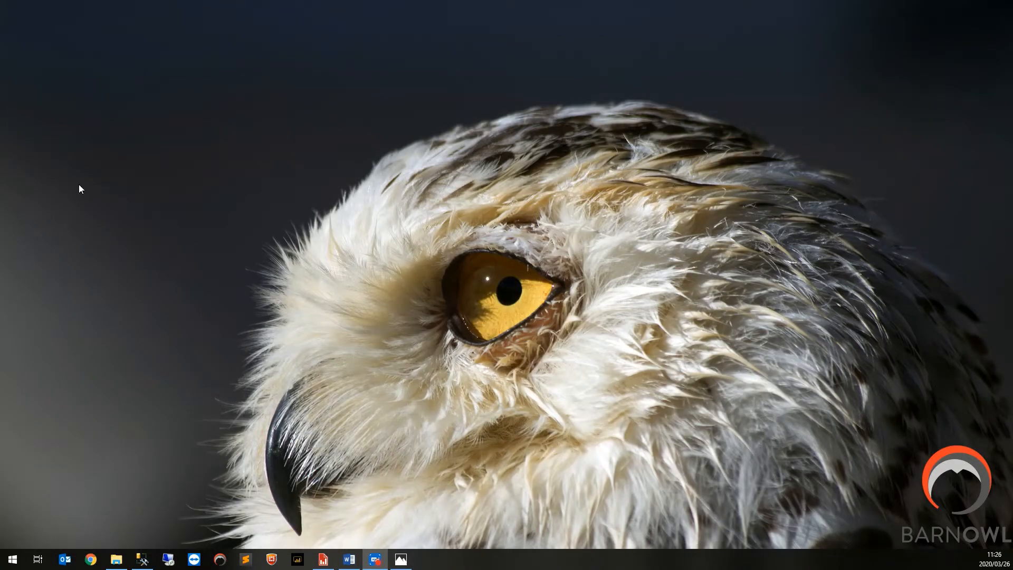
{"action": "left_click", "coordinate": [219, 564]}
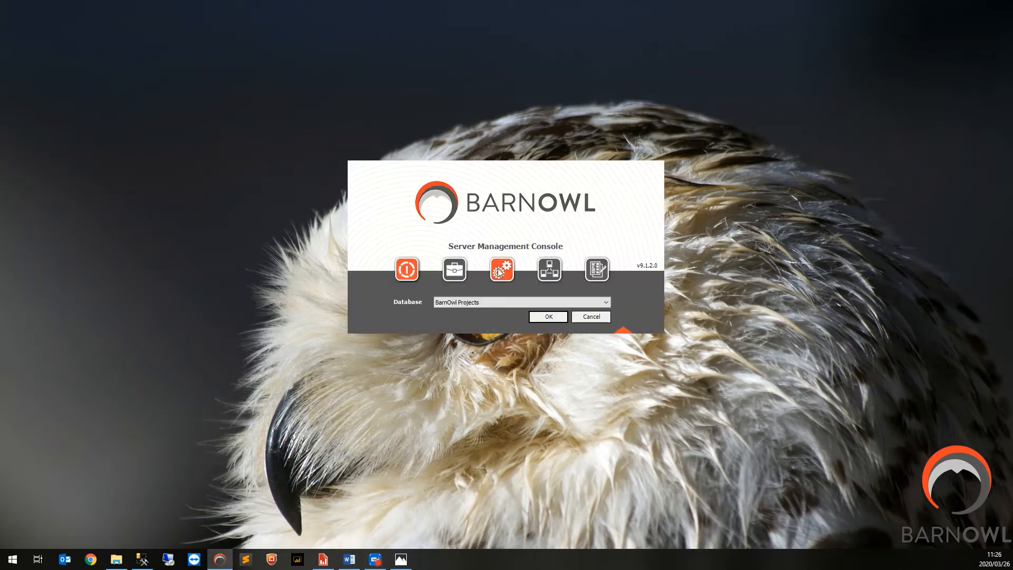
{"action": "left_click", "coordinate": [559, 271]}
{"action": "left_click", "coordinate": [549, 316]}
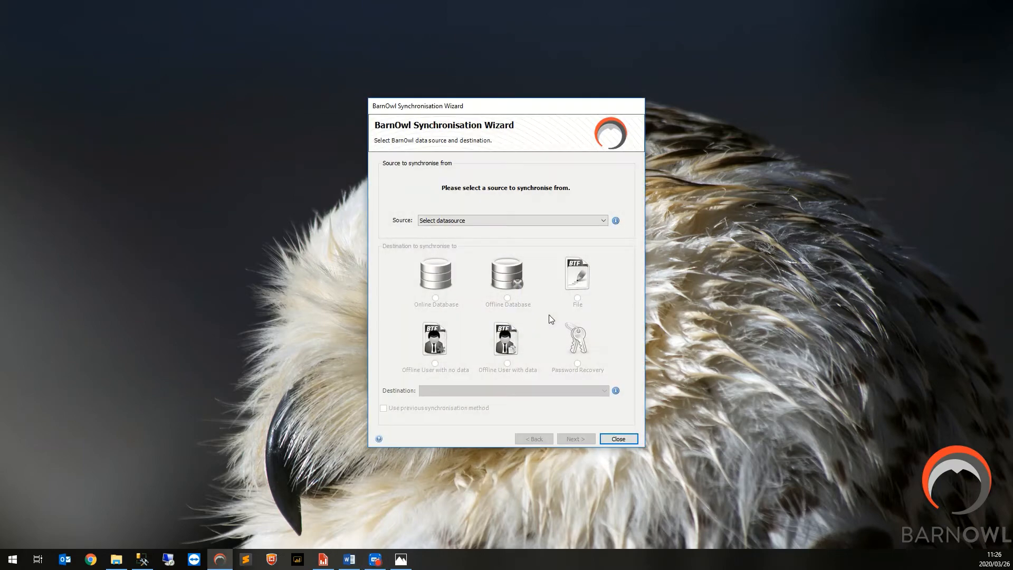
- Set the synchronisation source to BarnOwl 4 and the destination to the offline database named Offline
{"action": "left_click", "coordinate": [504, 220]}
{"action": "left_click", "coordinate": [464, 299]}
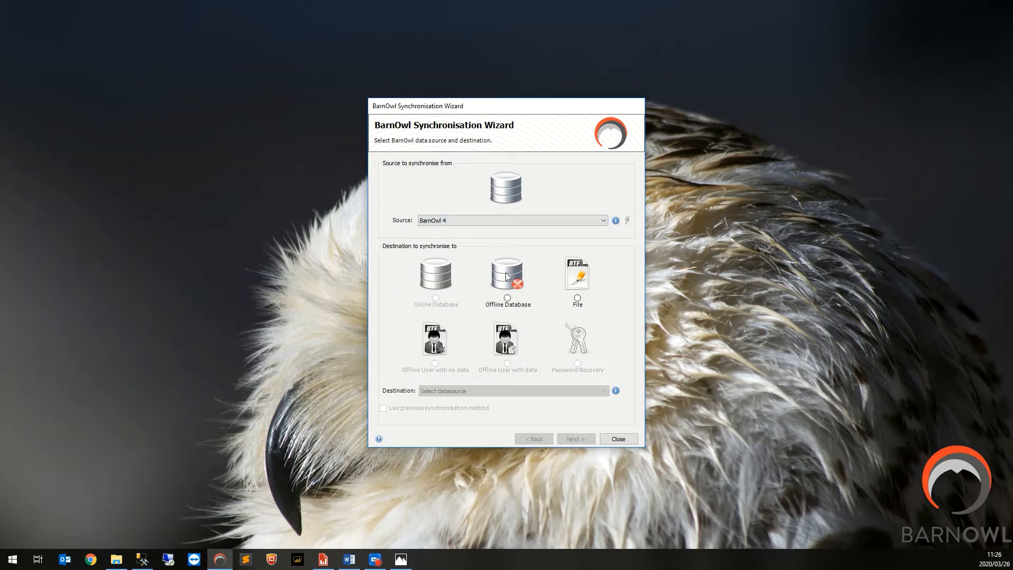
{"action": "left_click", "coordinate": [508, 298]}
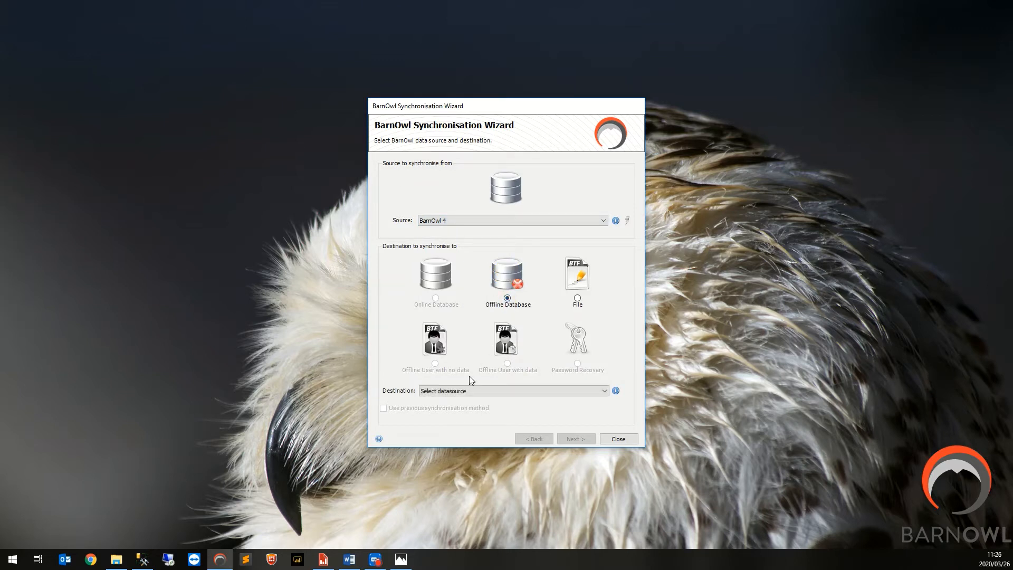
{"action": "left_click", "coordinate": [441, 392]}
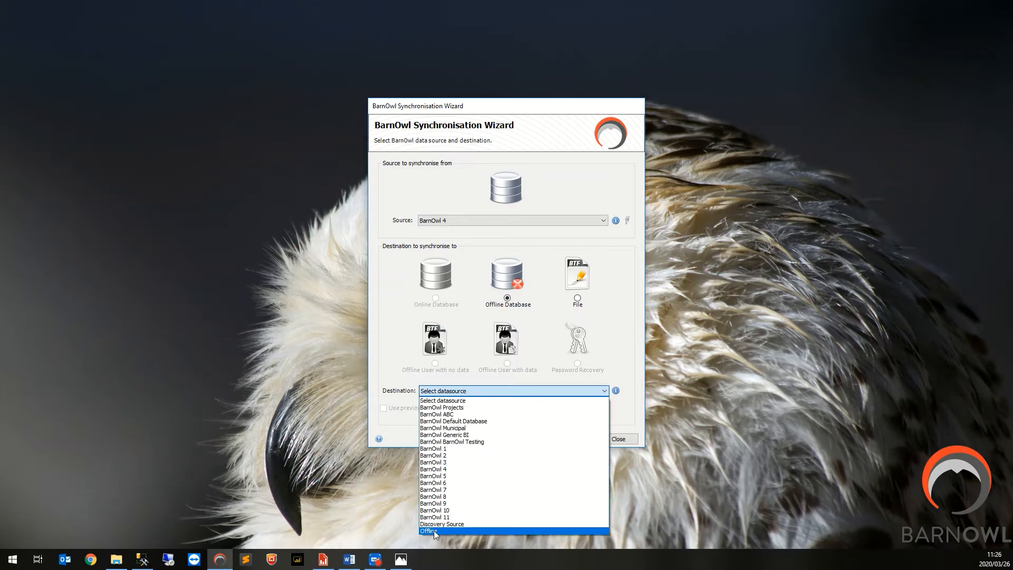
{"action": "left_click", "coordinate": [434, 530]}
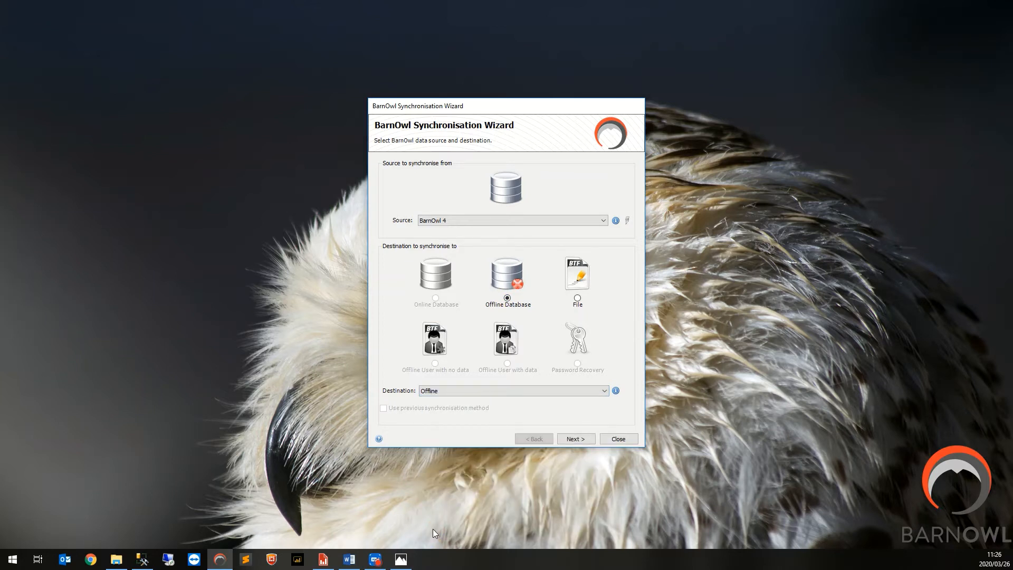
{"action": "left_click", "coordinate": [572, 438]}
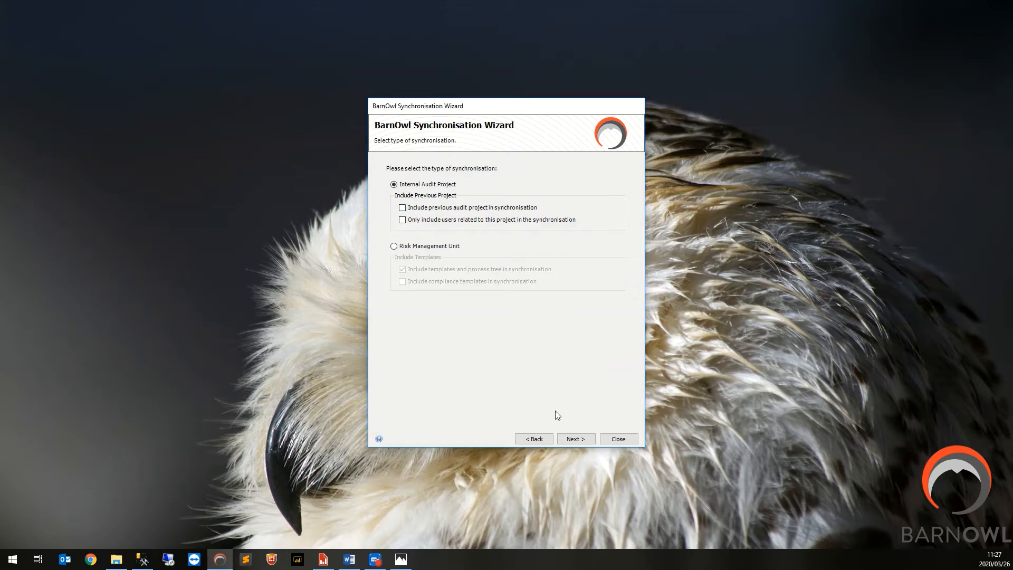
- Synchronise the Test 2 project as an Internal Audit Project, then close the wizard and return to the login screen
{"action": "left_click", "coordinate": [575, 439]}
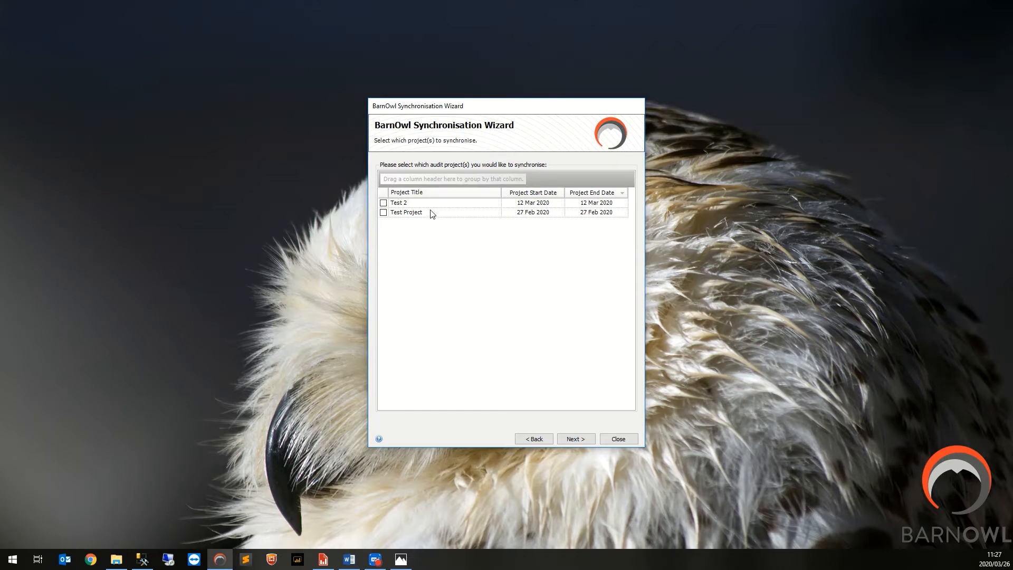
{"action": "left_click", "coordinate": [384, 203]}
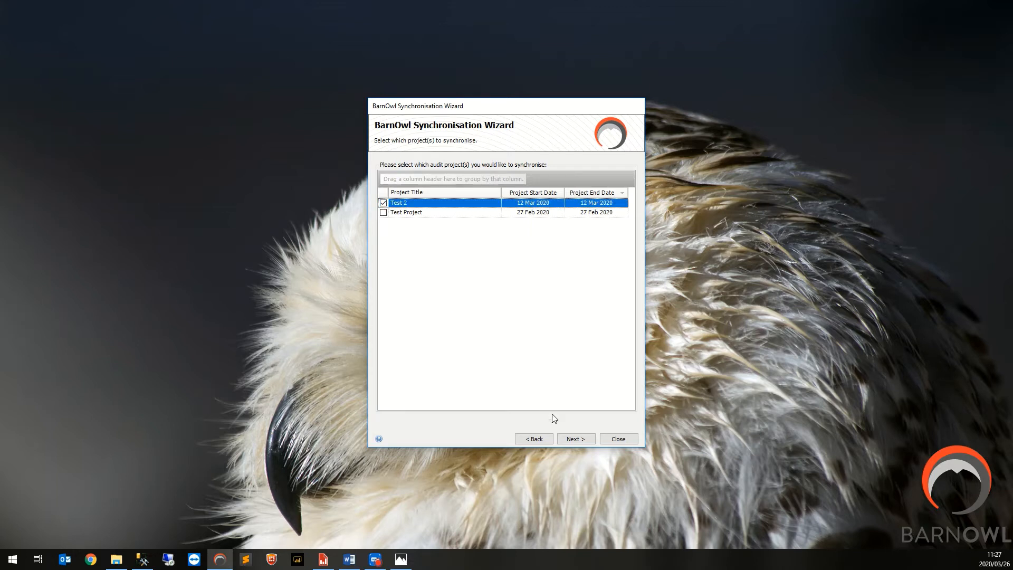
{"action": "left_click", "coordinate": [571, 439]}
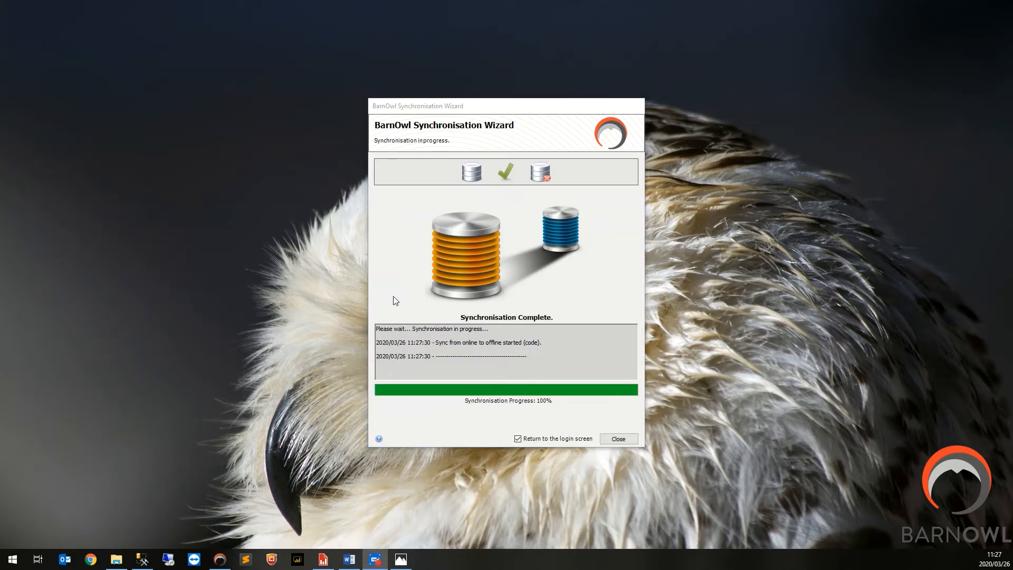
{"action": "left_click", "coordinate": [619, 439]}
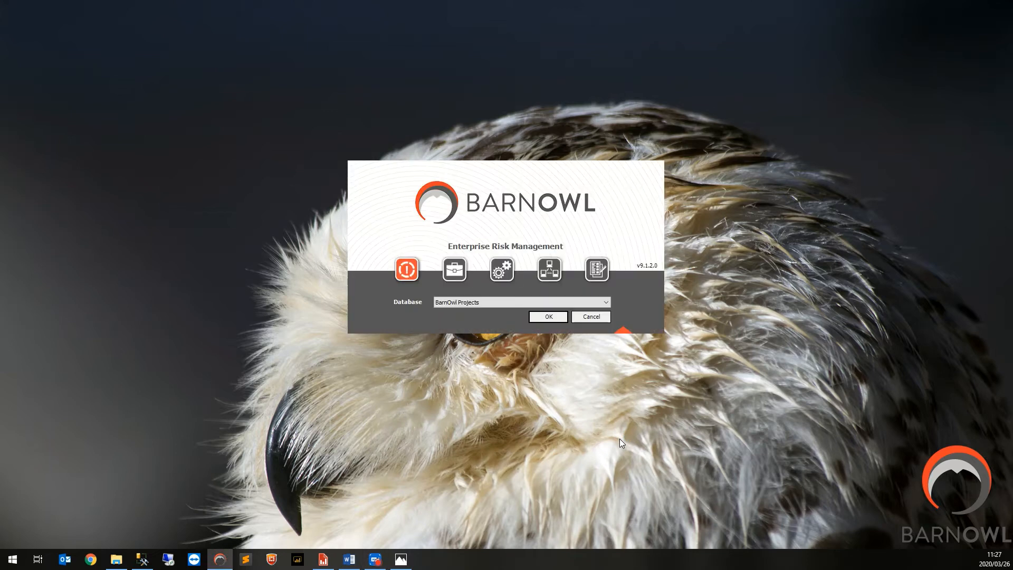
- Log in to Internal Audit on the Offline database and open the Test 2 project
{"action": "left_click", "coordinate": [460, 270]}
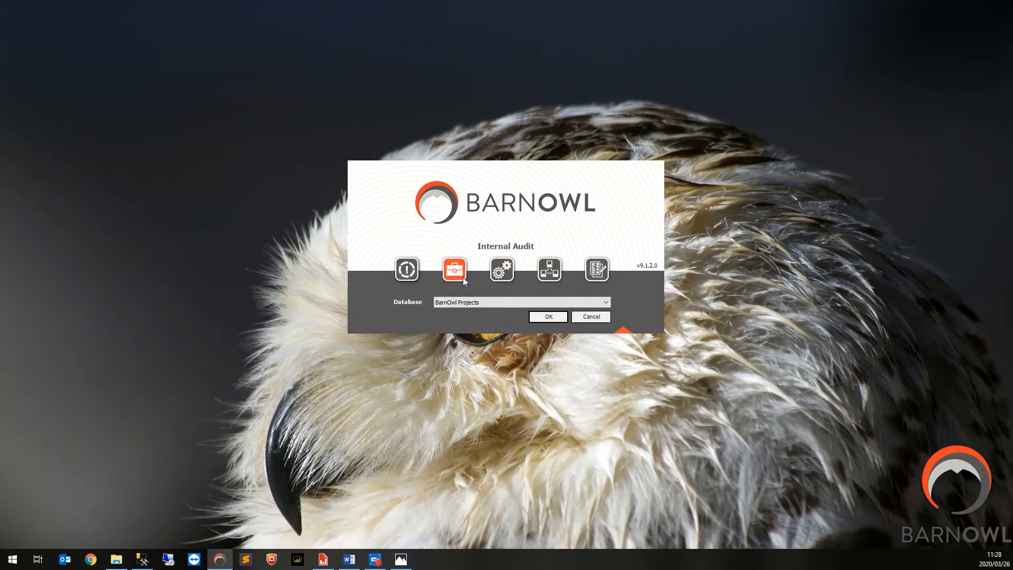
{"action": "left_click", "coordinate": [467, 302]}
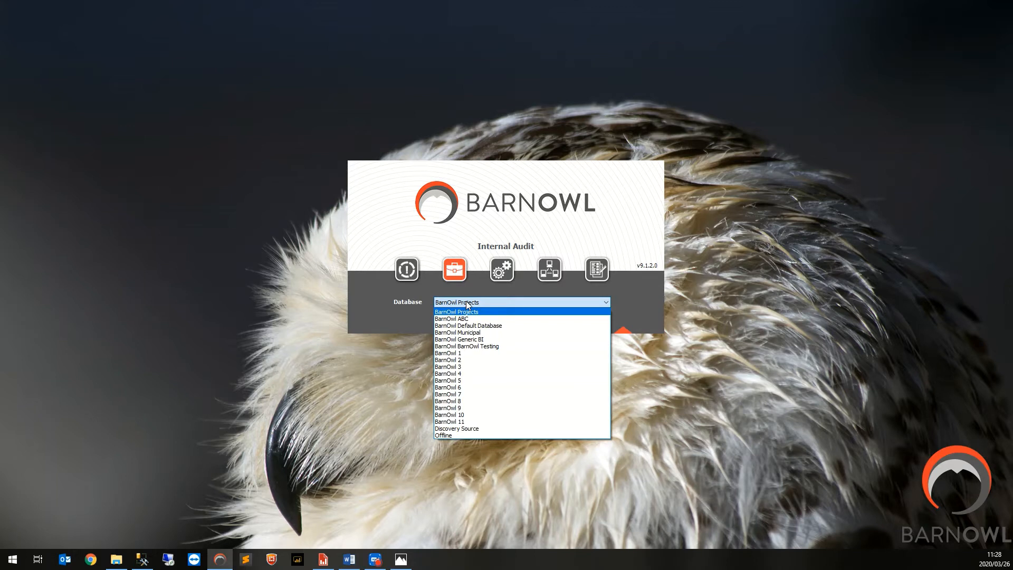
{"action": "left_click", "coordinate": [451, 436]}
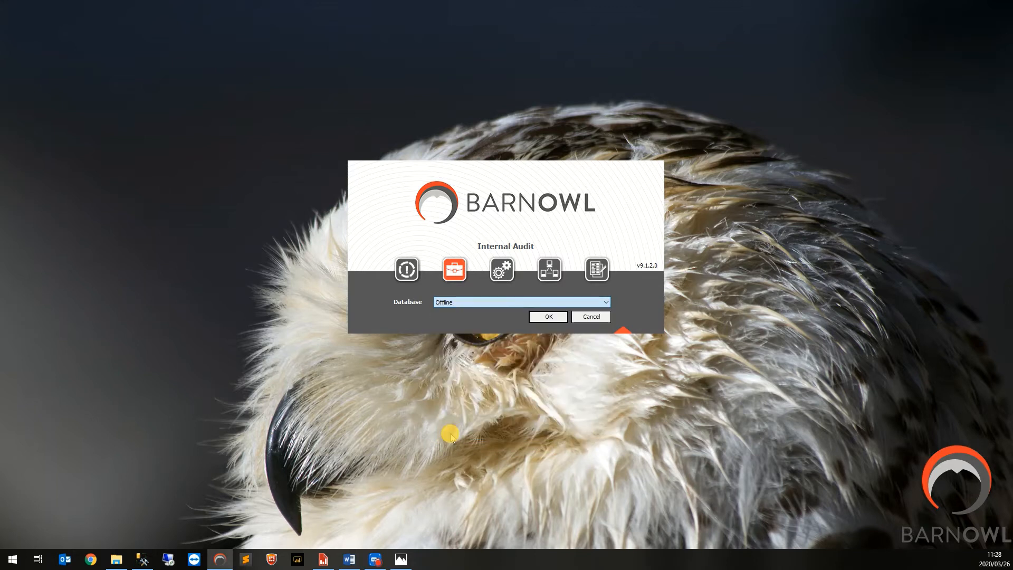
{"action": "left_click", "coordinate": [549, 318]}
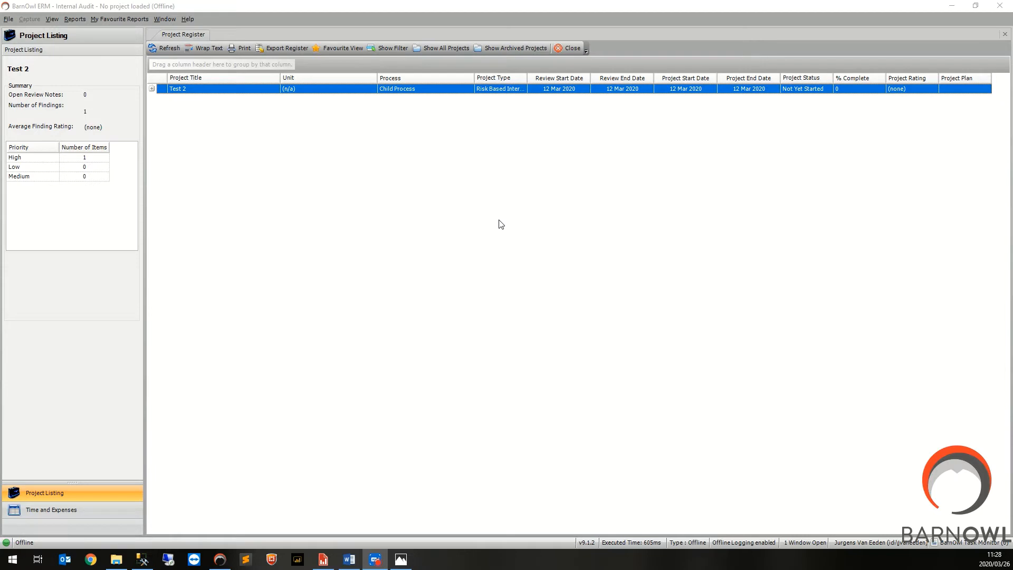
{"action": "double_click", "coordinate": [198, 92]}
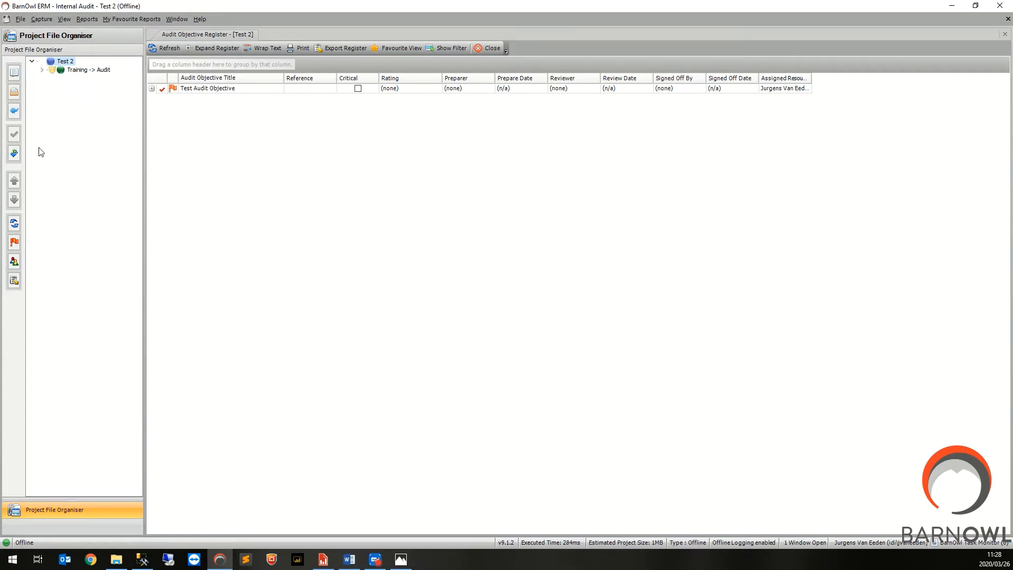
- Expand the offline project tree down to control 1's items and view the register for the Test 1 audit procedure
{"action": "left_click", "coordinate": [43, 70]}
{"action": "left_click", "coordinate": [52, 79]}
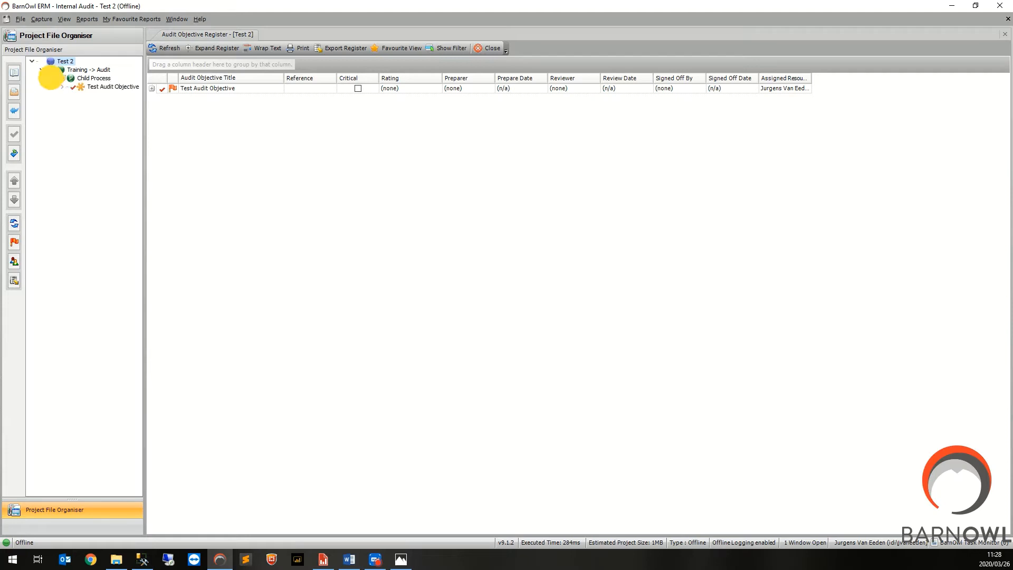
{"action": "left_click", "coordinate": [62, 87]}
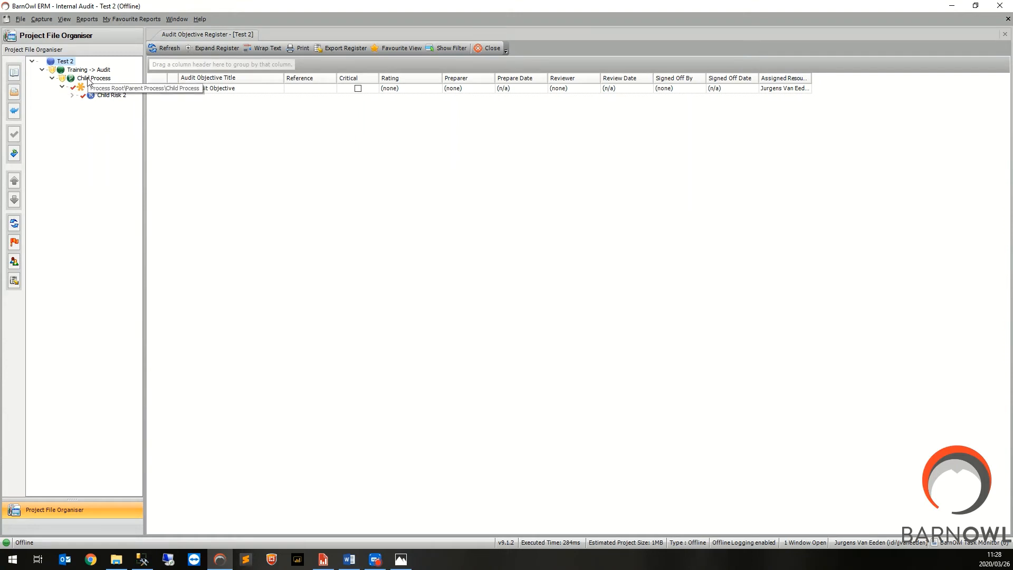
{"action": "left_click", "coordinate": [79, 95]}
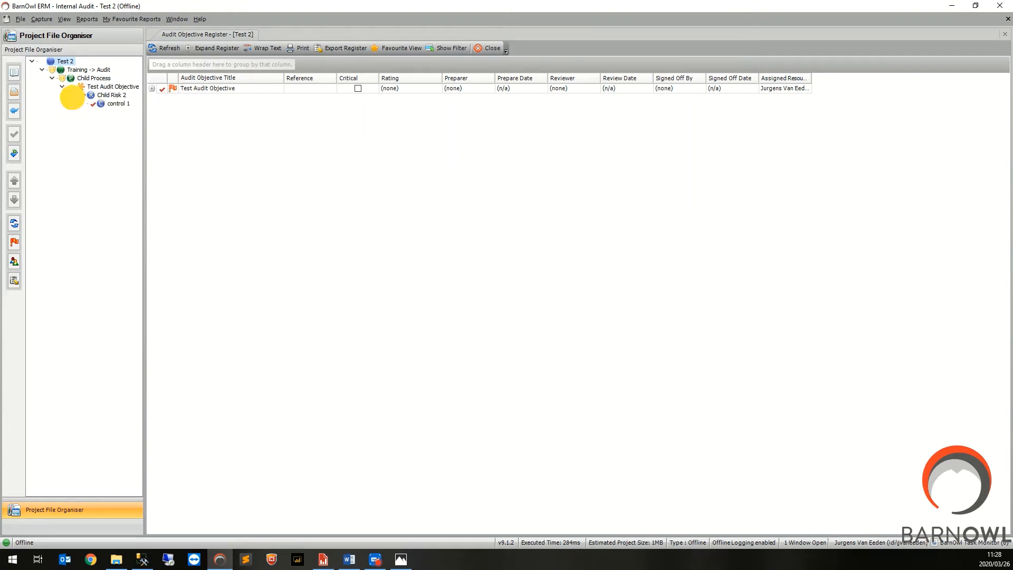
{"action": "left_click", "coordinate": [82, 104]}
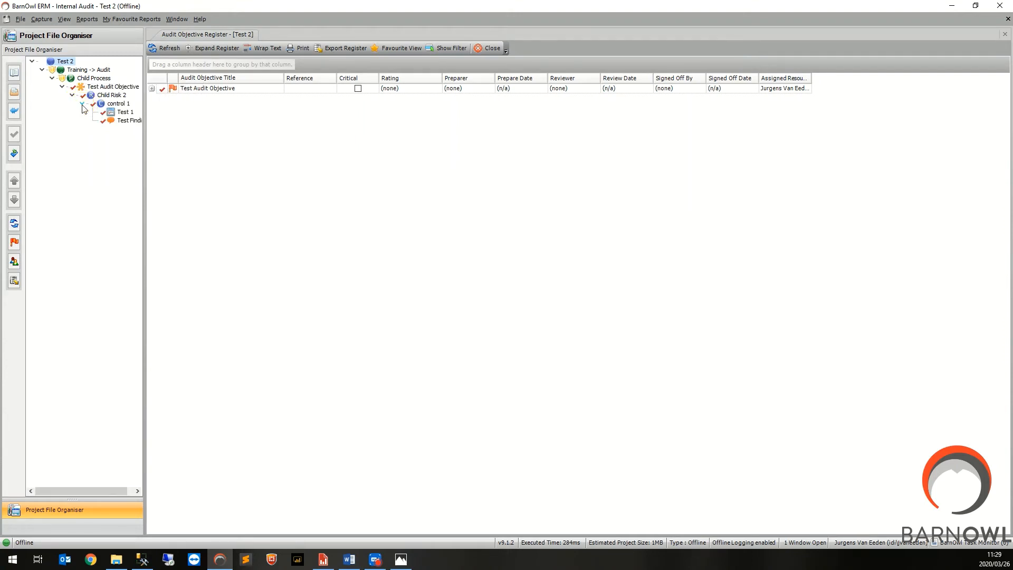
{"action": "left_click", "coordinate": [112, 113]}
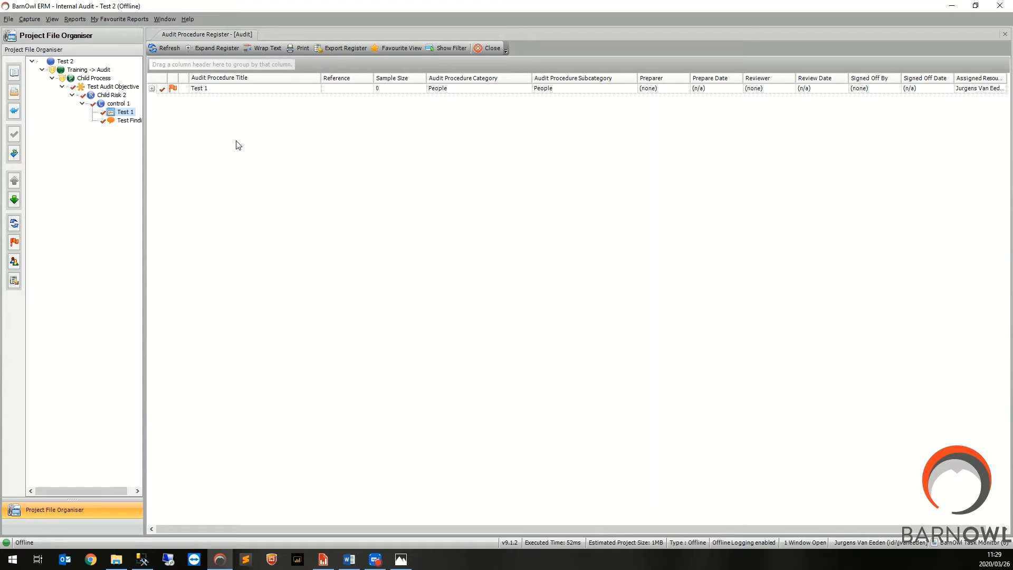
- Exit the offline Internal Audit session and open the Offline Synchronisation wizard
{"action": "left_click", "coordinate": [999, 6]}
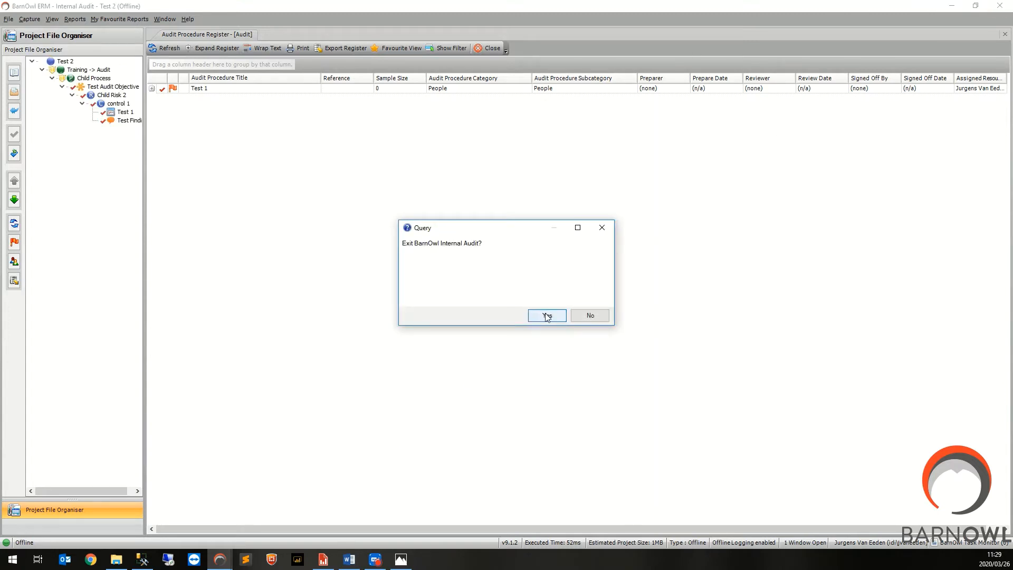
{"action": "left_click", "coordinate": [548, 316]}
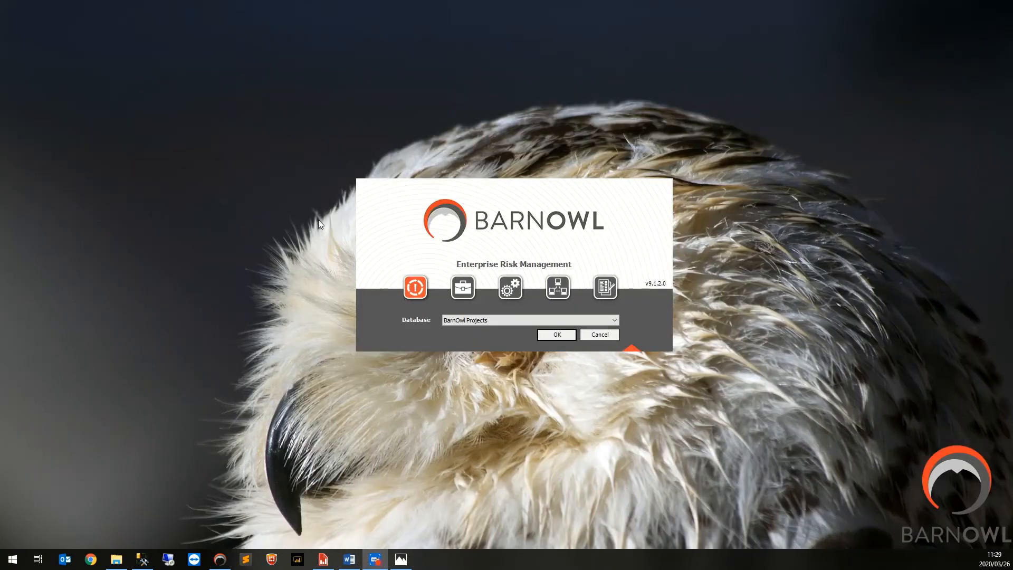
{"action": "left_click", "coordinate": [566, 291]}
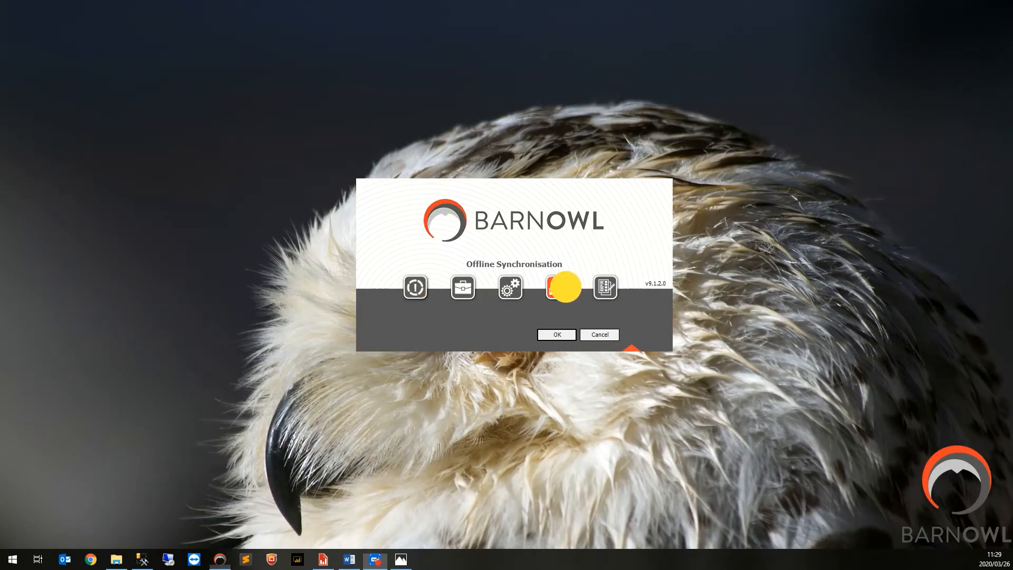
{"action": "left_click", "coordinate": [561, 331]}
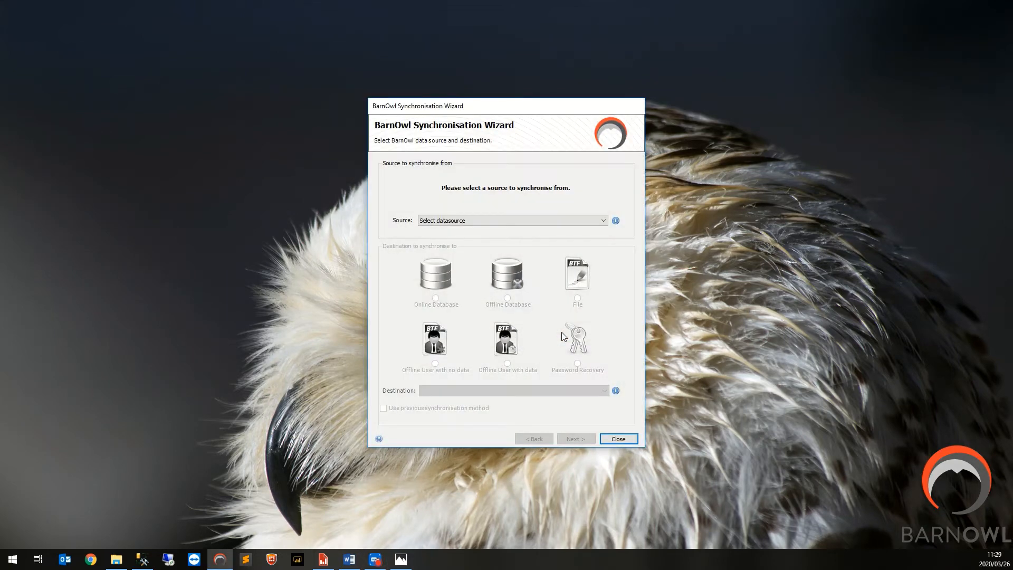
- Synchronise the Offline database to the BarnOwl 4 online database, close the wizard and choose BarnOwl 4 as the login database
{"action": "left_click", "coordinate": [548, 220]}
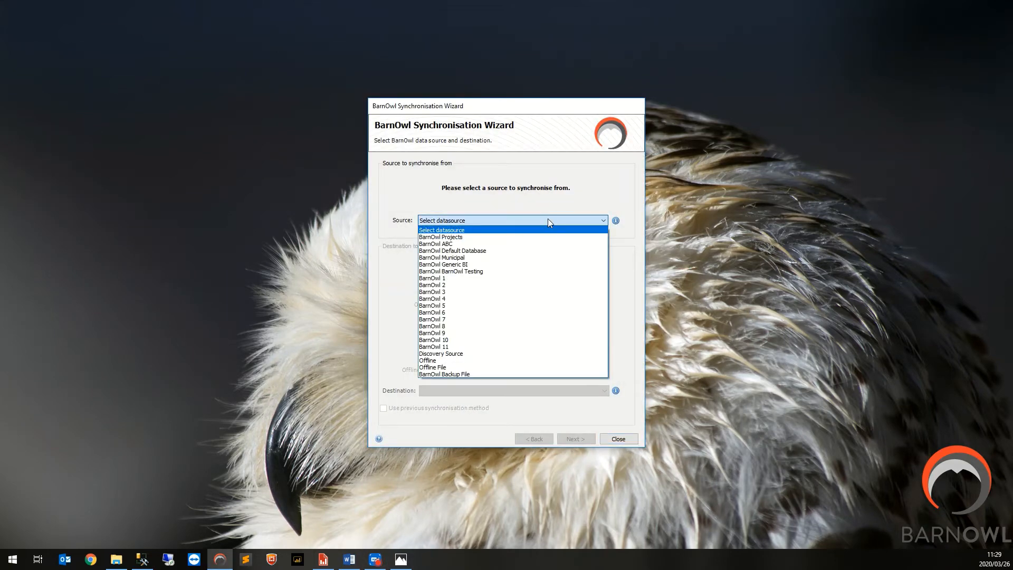
{"action": "left_click", "coordinate": [472, 360]}
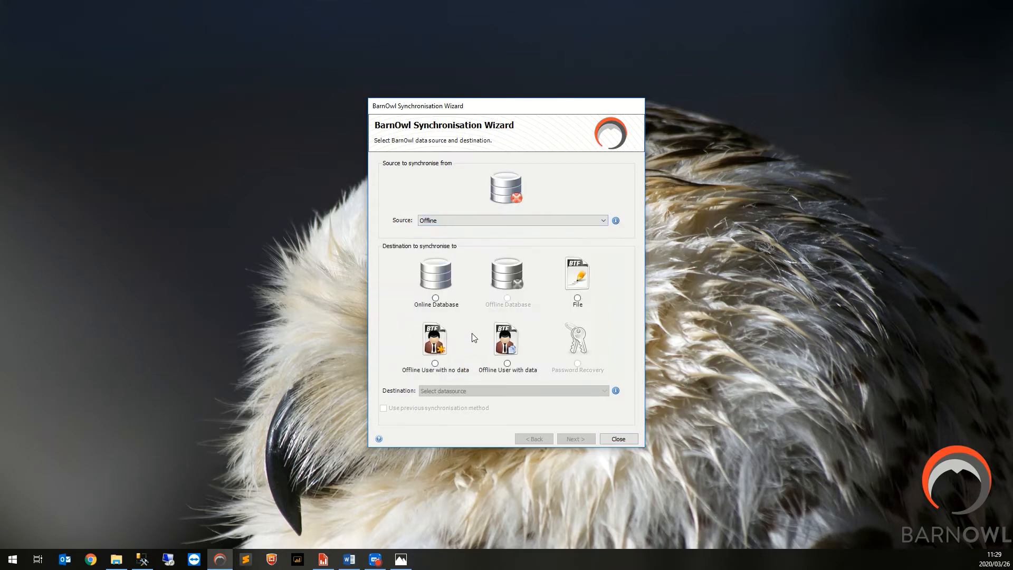
{"action": "left_click", "coordinate": [435, 298]}
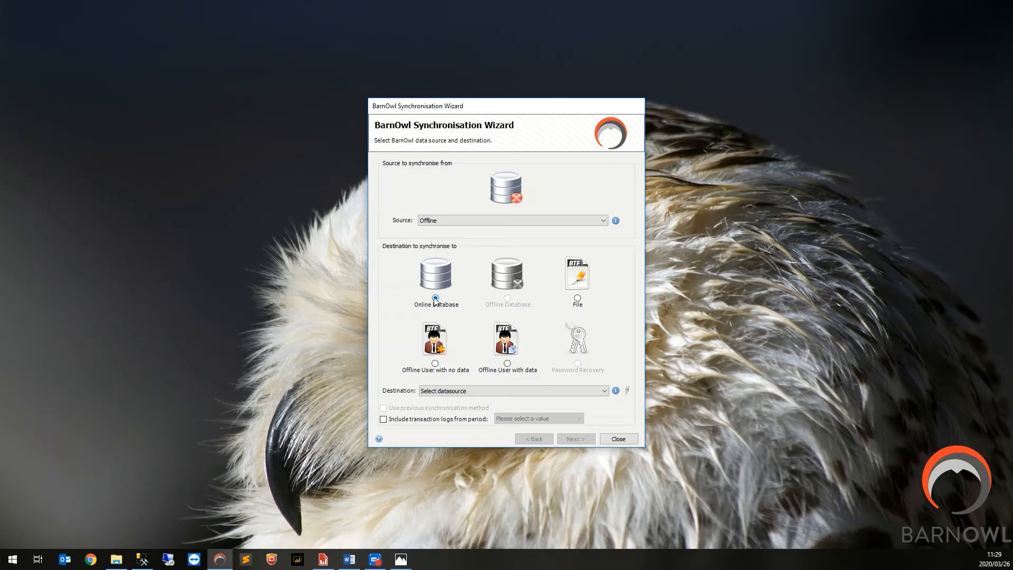
{"action": "left_click", "coordinate": [443, 392]}
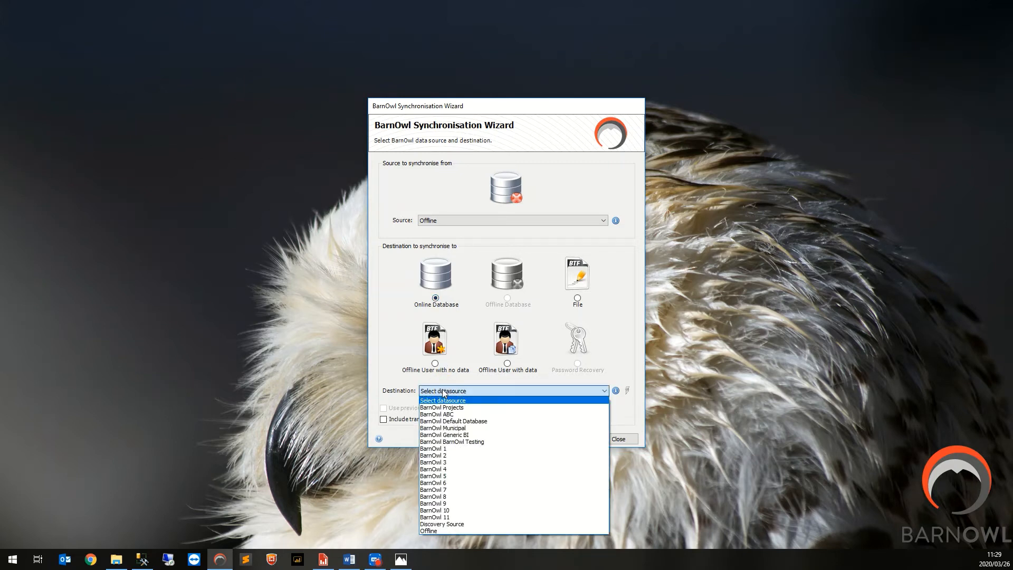
{"action": "left_click", "coordinate": [449, 468]}
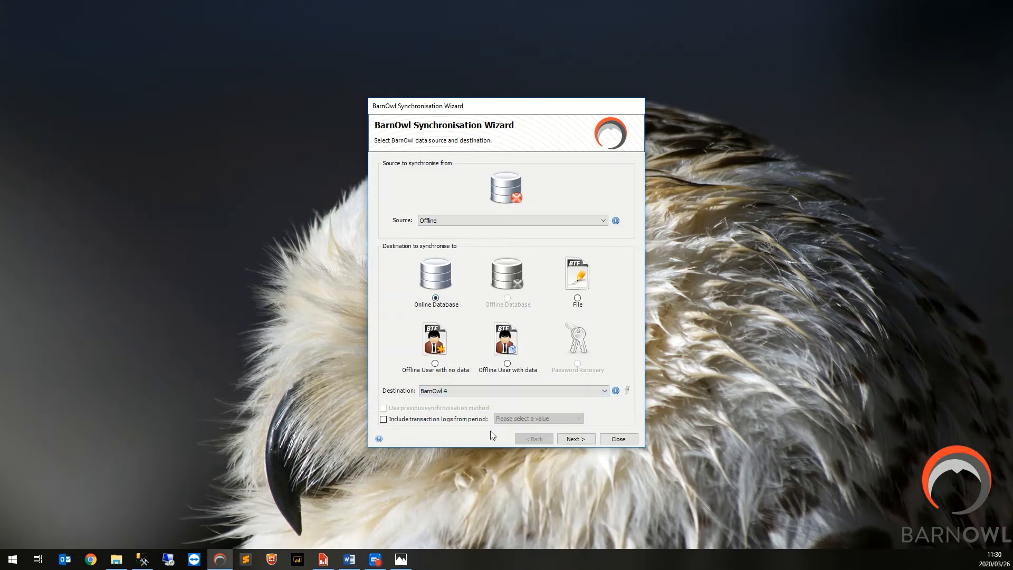
{"action": "left_click", "coordinate": [580, 439]}
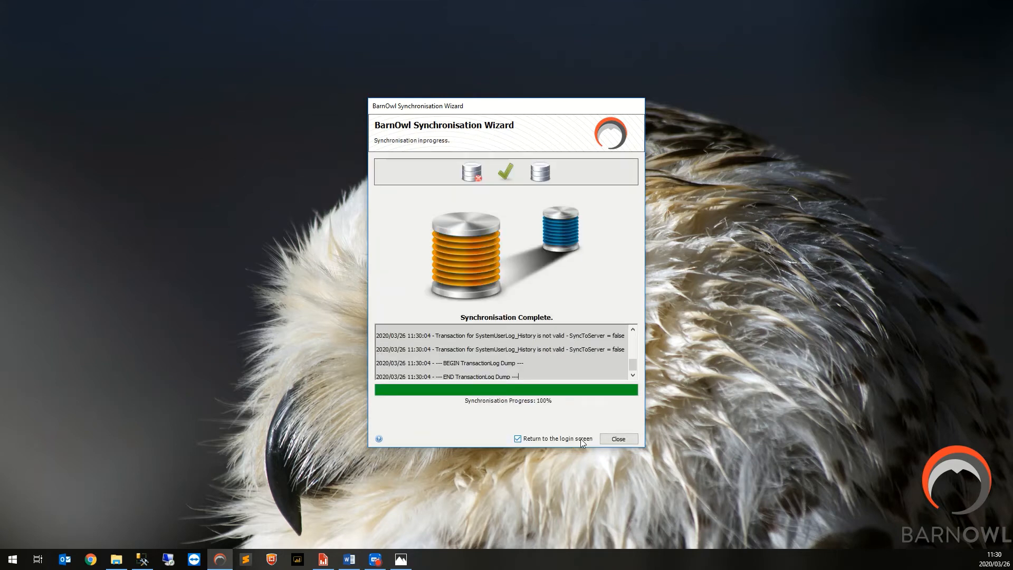
{"action": "left_click", "coordinate": [614, 439]}
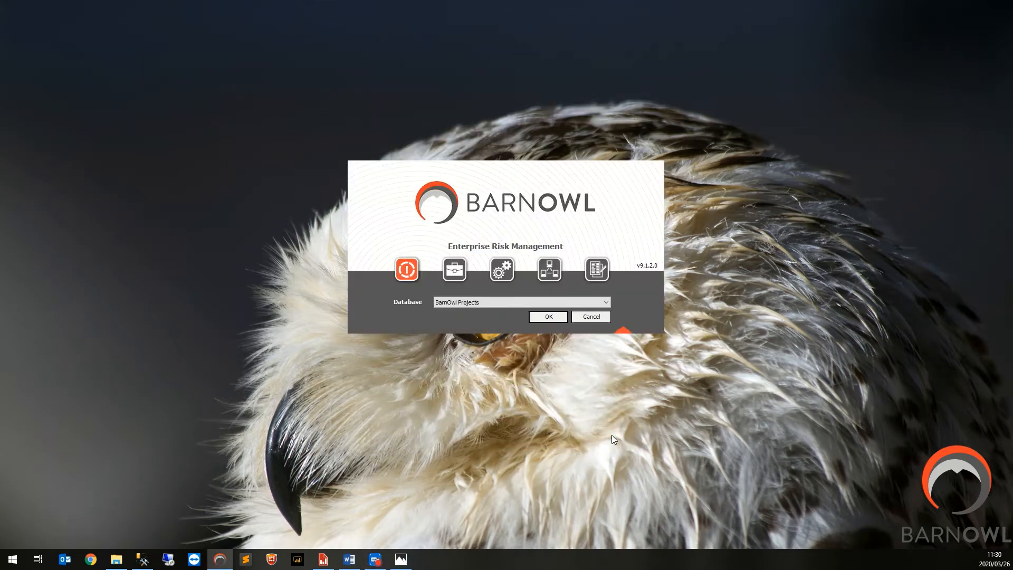
{"action": "left_click", "coordinate": [483, 309]}
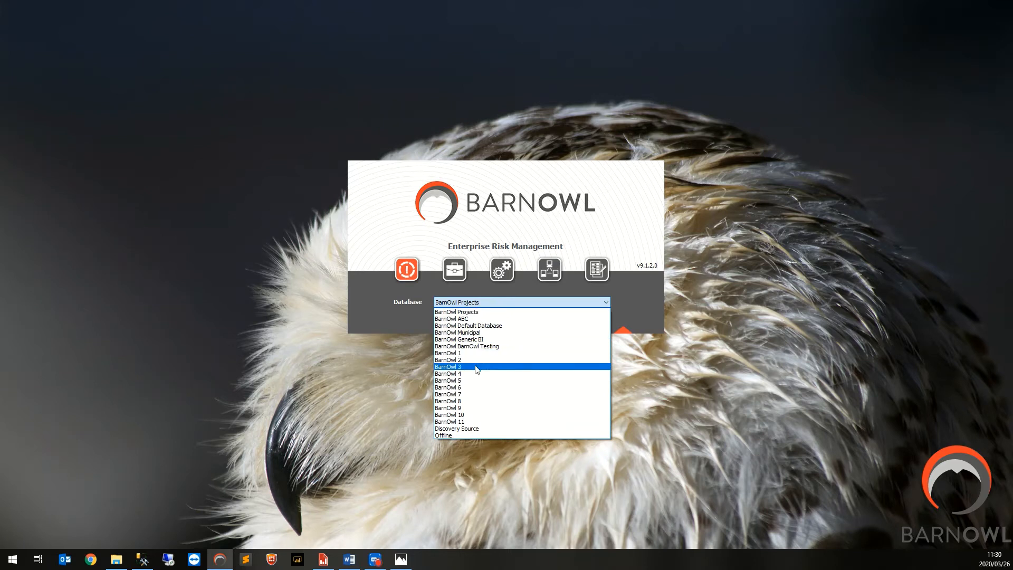
{"action": "left_click", "coordinate": [476, 373]}
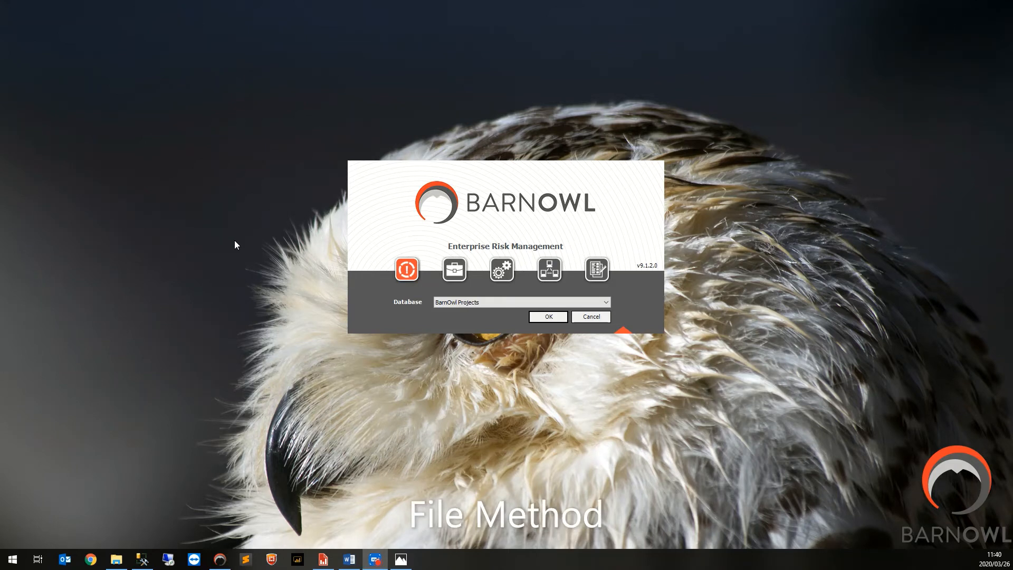
- Open Offline Synchronisation with BarnOwl 4 as source and a transaction file in the Backup folder as destination, appending "Offline" to the suggested file name
{"action": "left_click", "coordinate": [542, 270]}
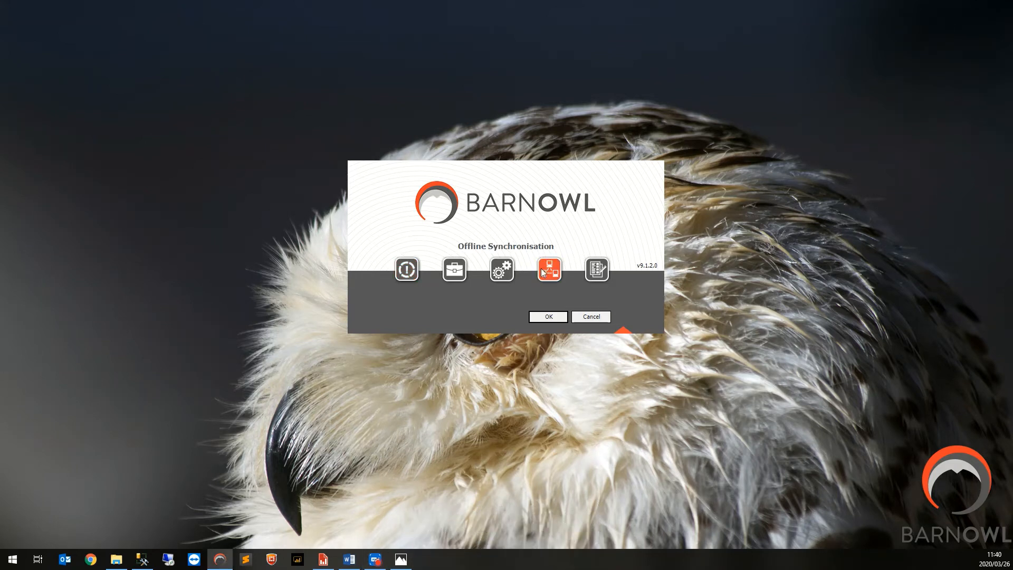
{"action": "left_click", "coordinate": [547, 317]}
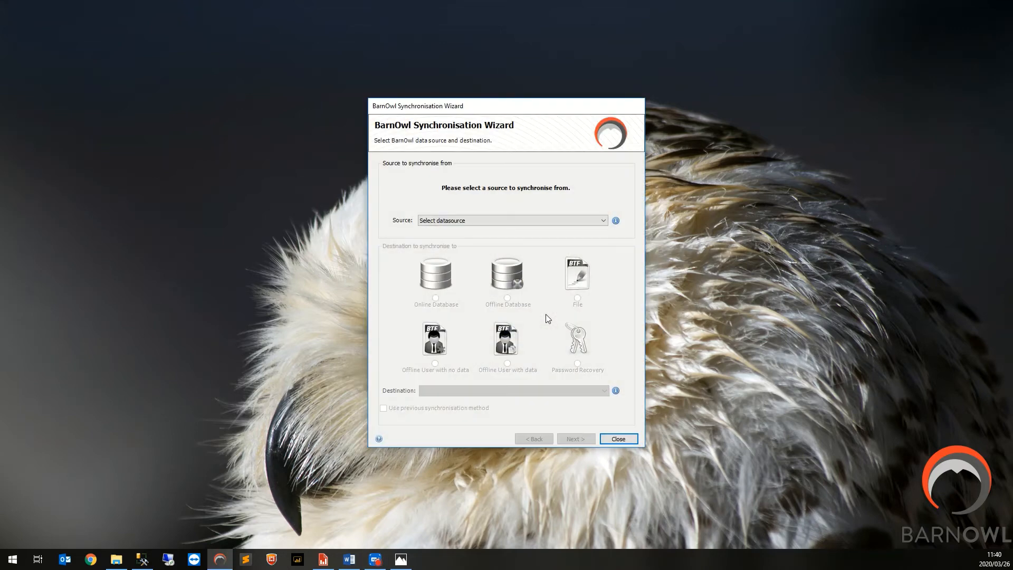
{"action": "left_click", "coordinate": [514, 218]}
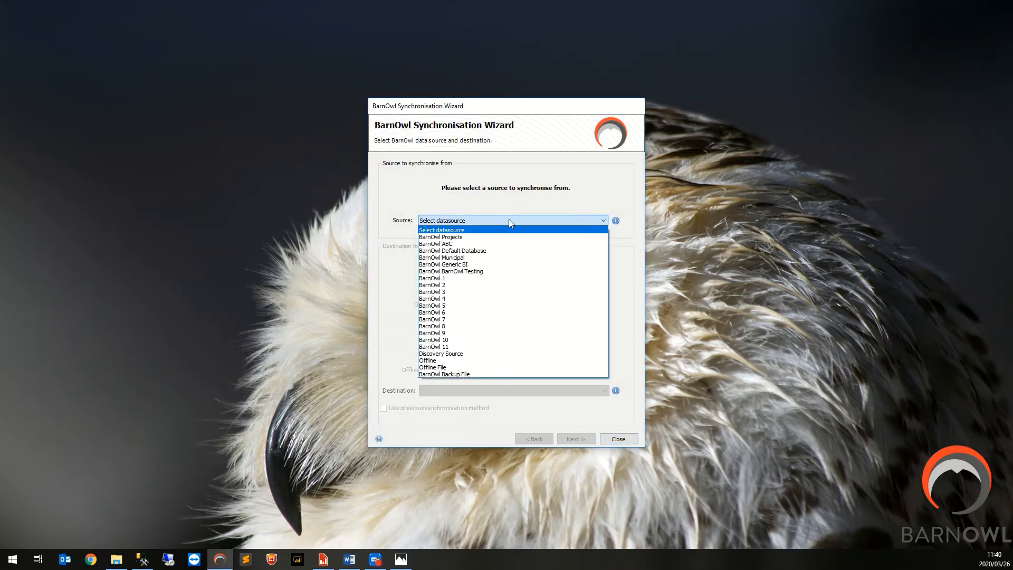
{"action": "left_click", "coordinate": [466, 299]}
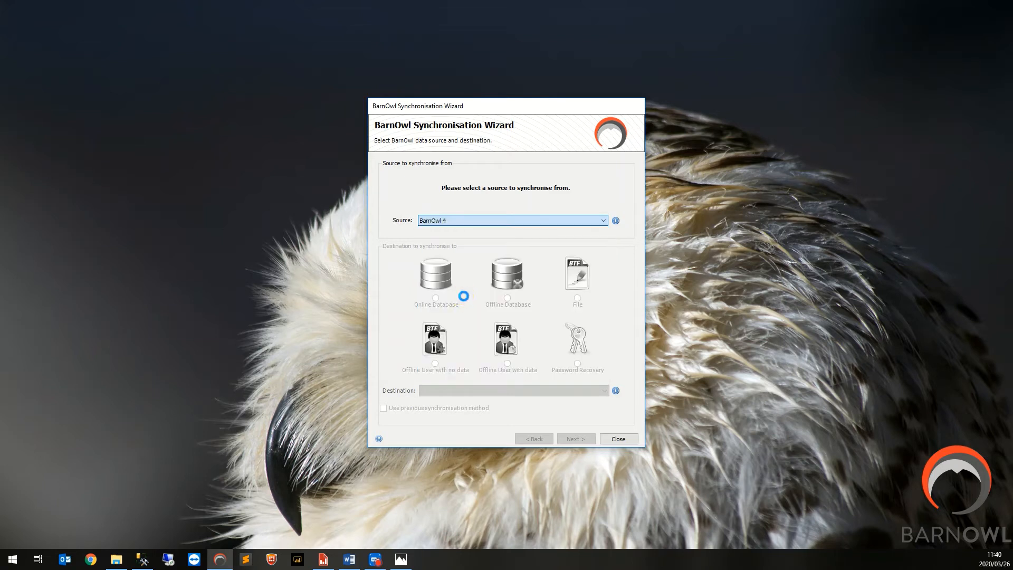
{"action": "left_click", "coordinate": [578, 298]}
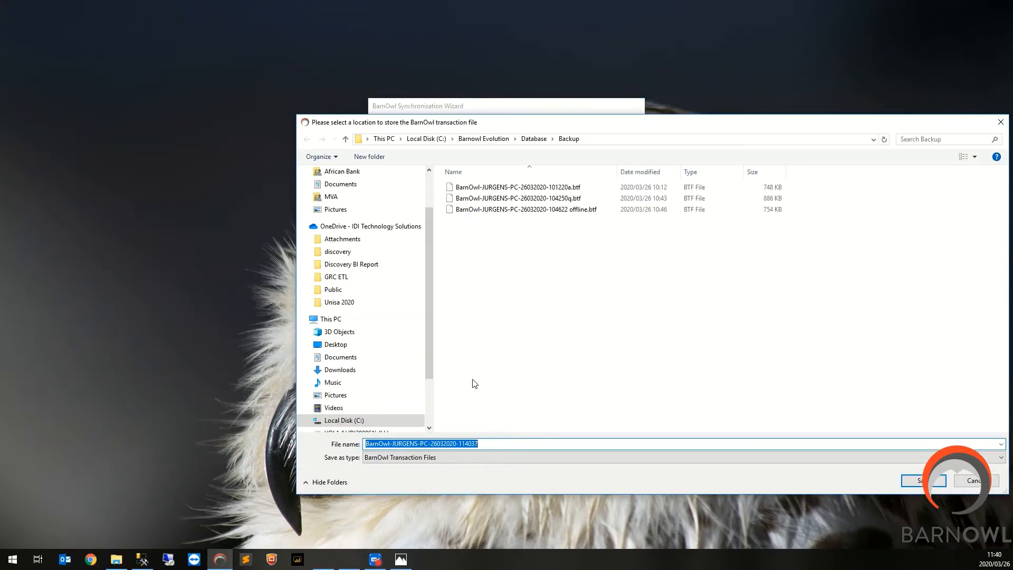
{"action": "key", "text": "Right"}
{"action": "type", "text": "Offline"}
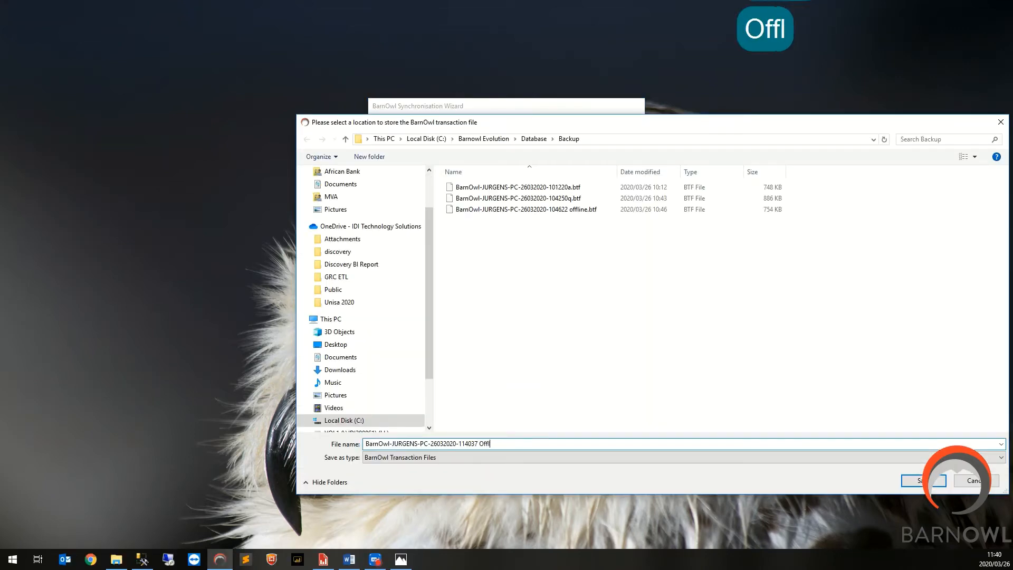
{"action": "left_click", "coordinate": [931, 486]}
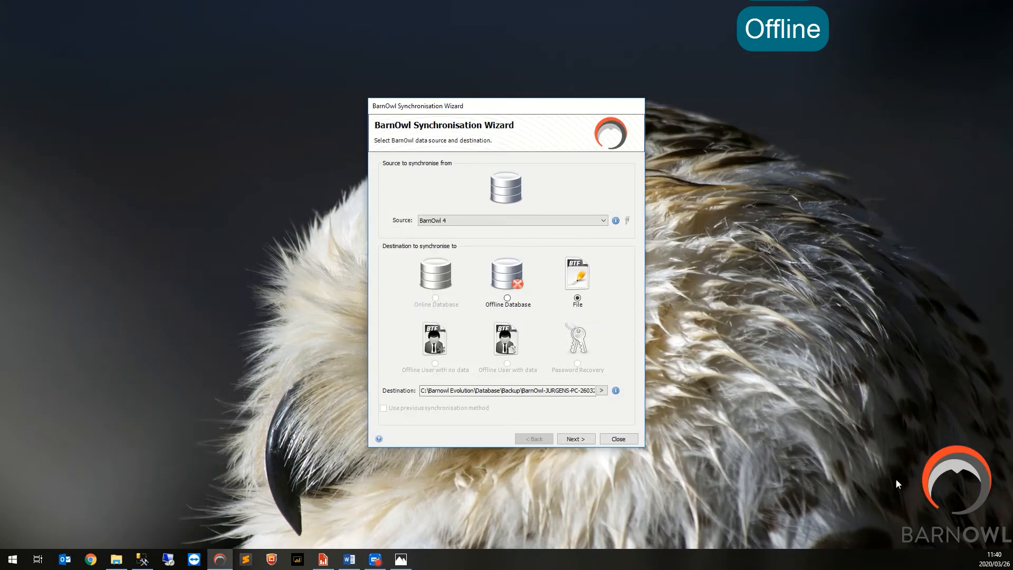
- Synchronise the Test 2 project to the transaction file as an Internal Audit Project, then return to the login screen
{"action": "left_click", "coordinate": [580, 439]}
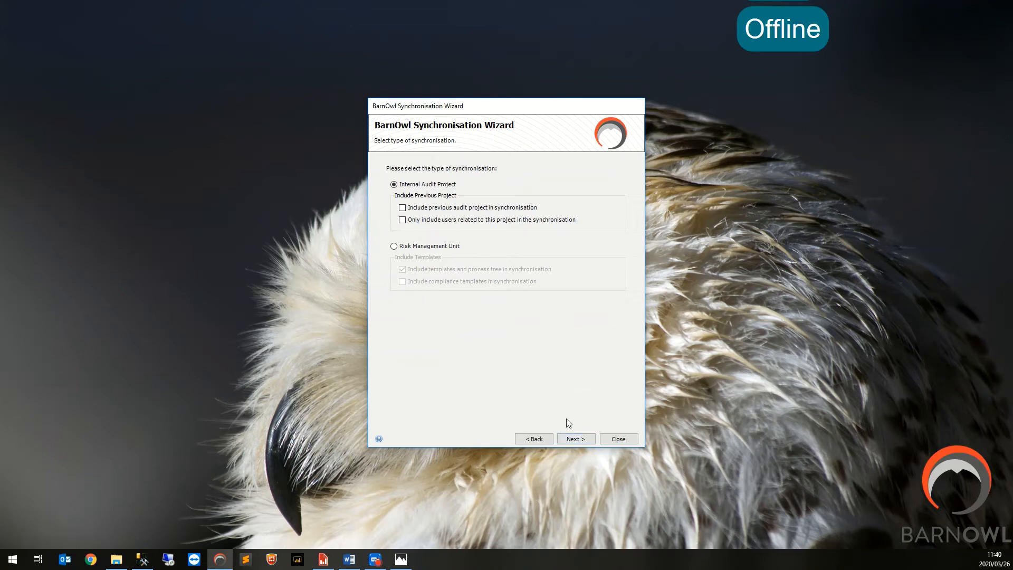
{"action": "left_click", "coordinate": [575, 439]}
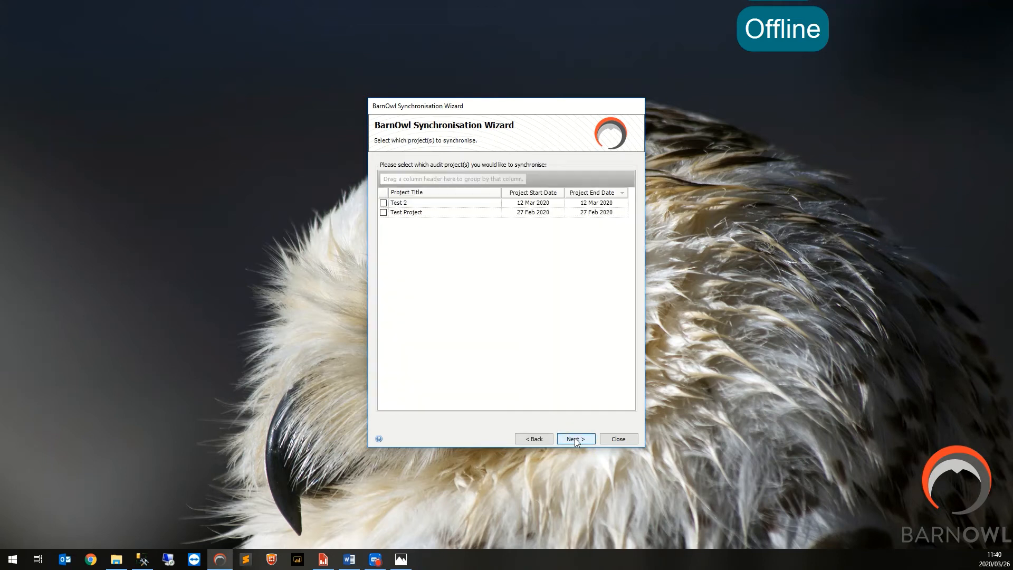
{"action": "left_click", "coordinate": [383, 203]}
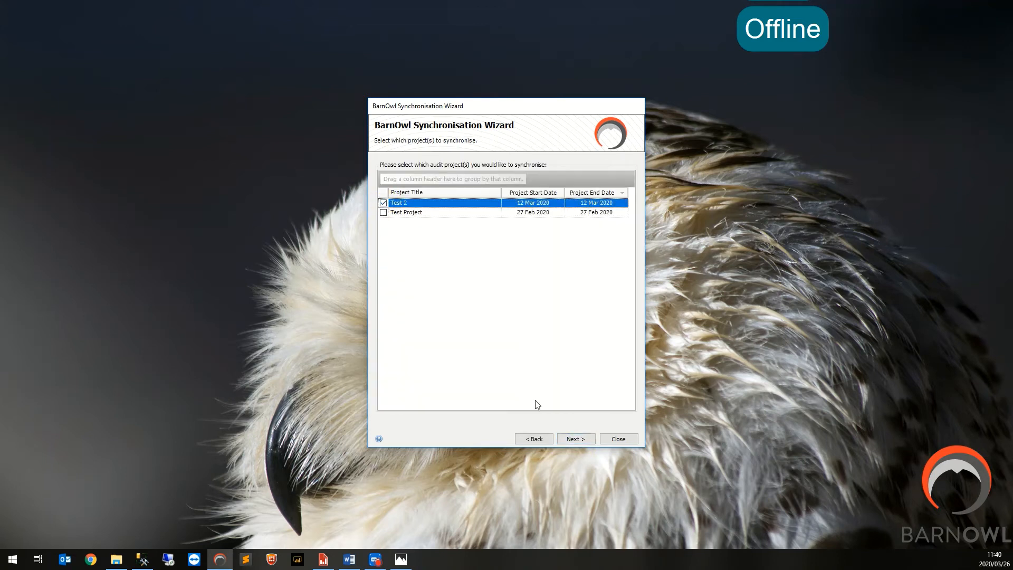
{"action": "left_click", "coordinate": [577, 439]}
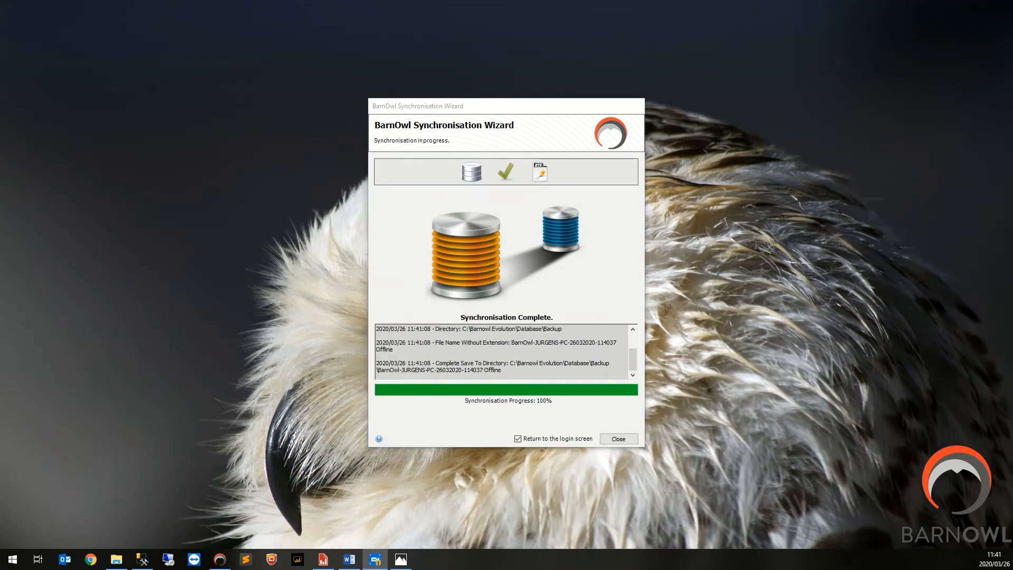
{"action": "left_click", "coordinate": [621, 442]}
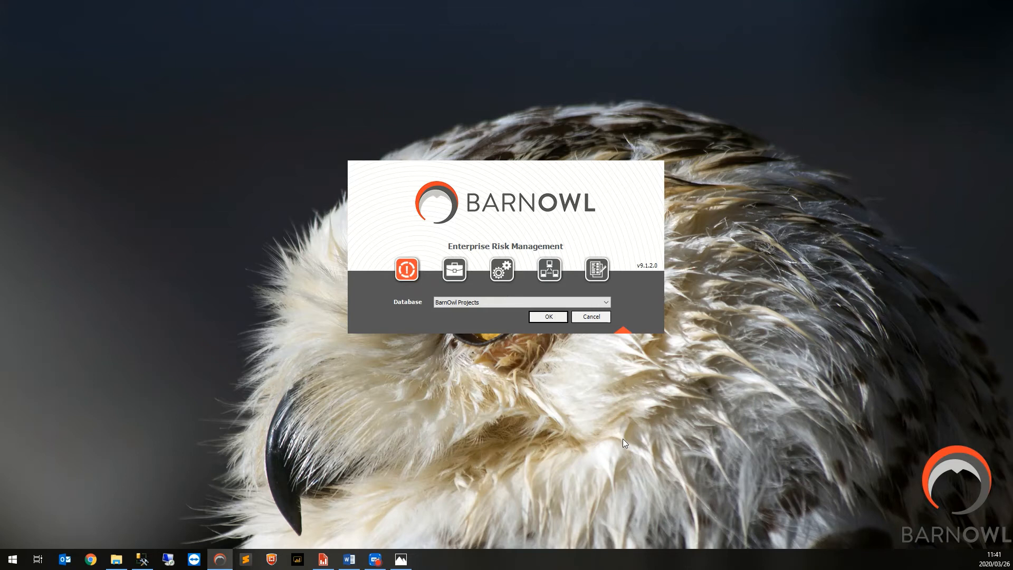
- Reopen Offline Synchronisation and load the transaction file ending in "114037 Offline.btf" as the Offline File source
{"action": "left_click", "coordinate": [560, 268]}
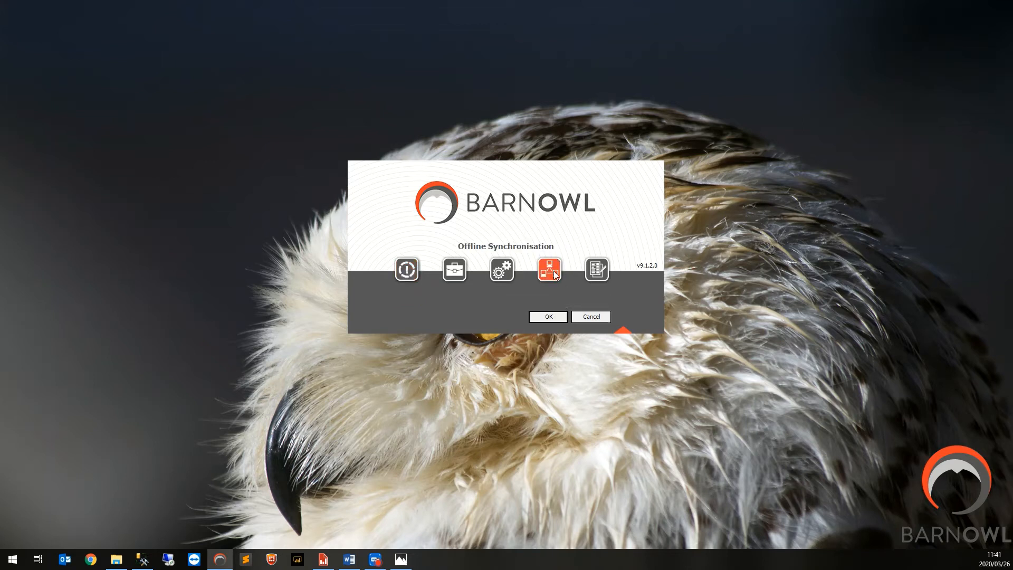
{"action": "left_click", "coordinate": [542, 317]}
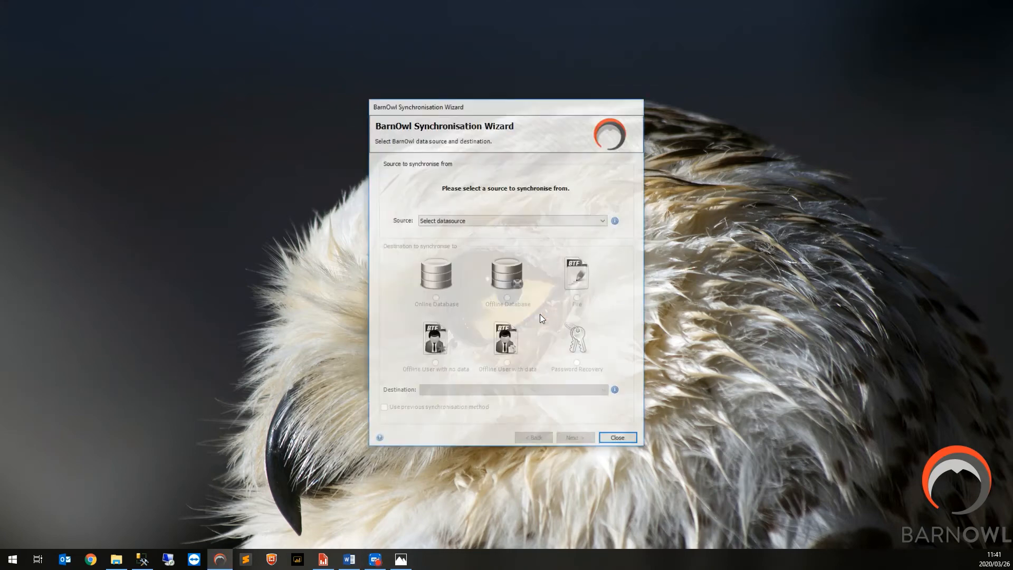
{"action": "left_click", "coordinate": [521, 216]}
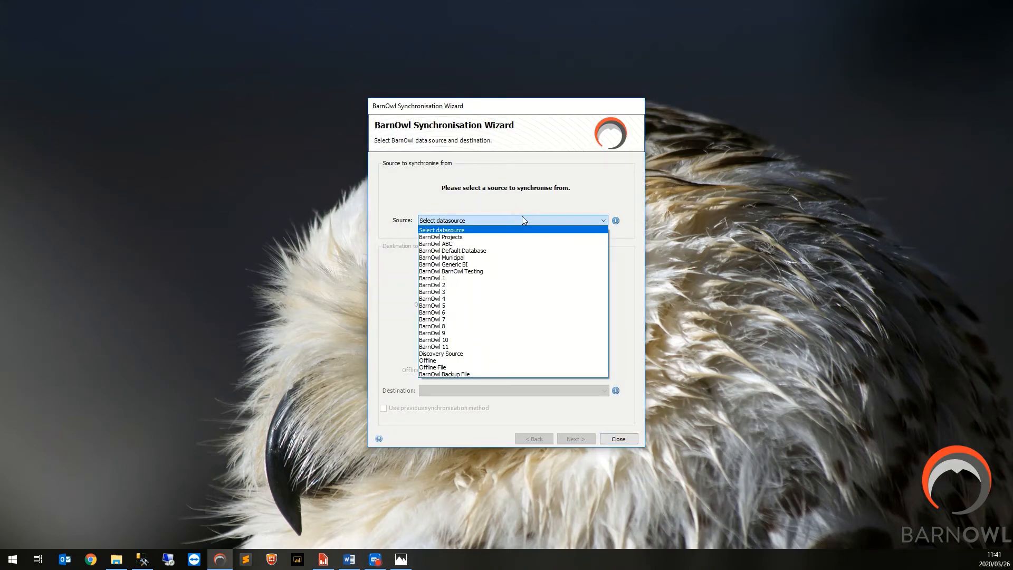
{"action": "left_click", "coordinate": [453, 368]}
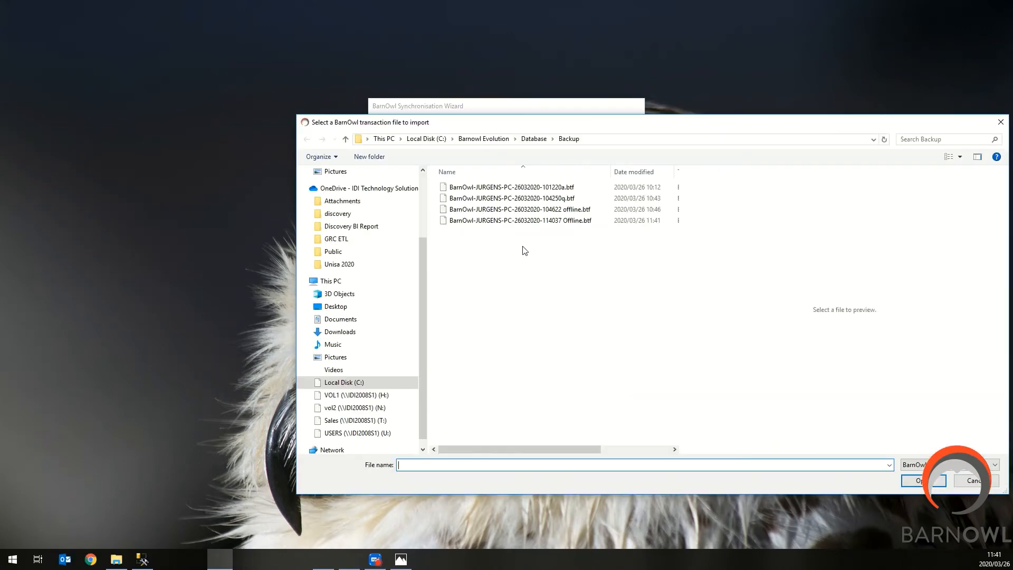
{"action": "double_click", "coordinate": [536, 220]}
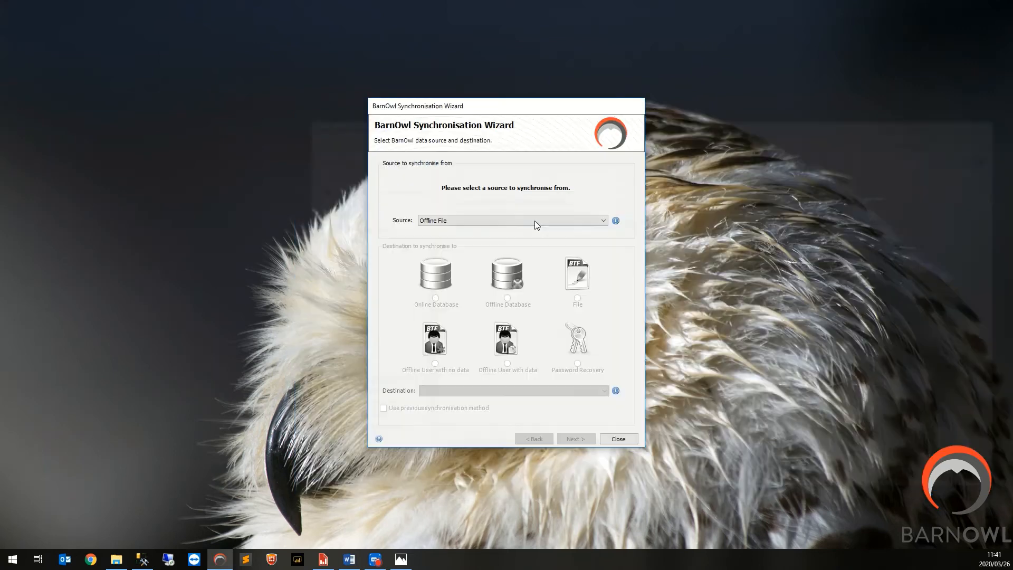
- Synchronise the loaded transaction file to the Offline database, then close the wizard and return to the login screen
{"action": "left_click", "coordinate": [507, 298]}
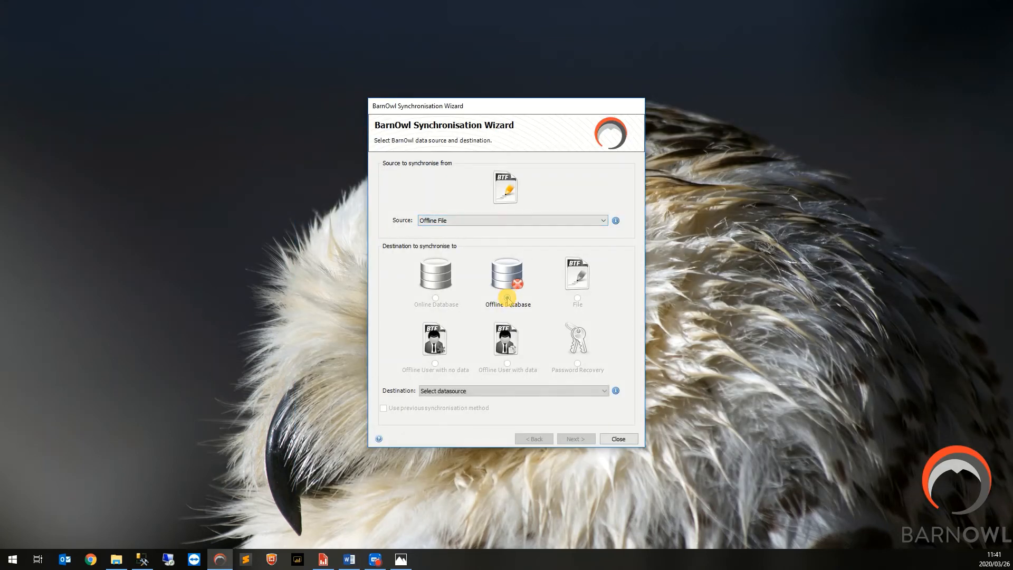
{"action": "left_click", "coordinate": [464, 391]}
{"action": "left_click", "coordinate": [449, 530]}
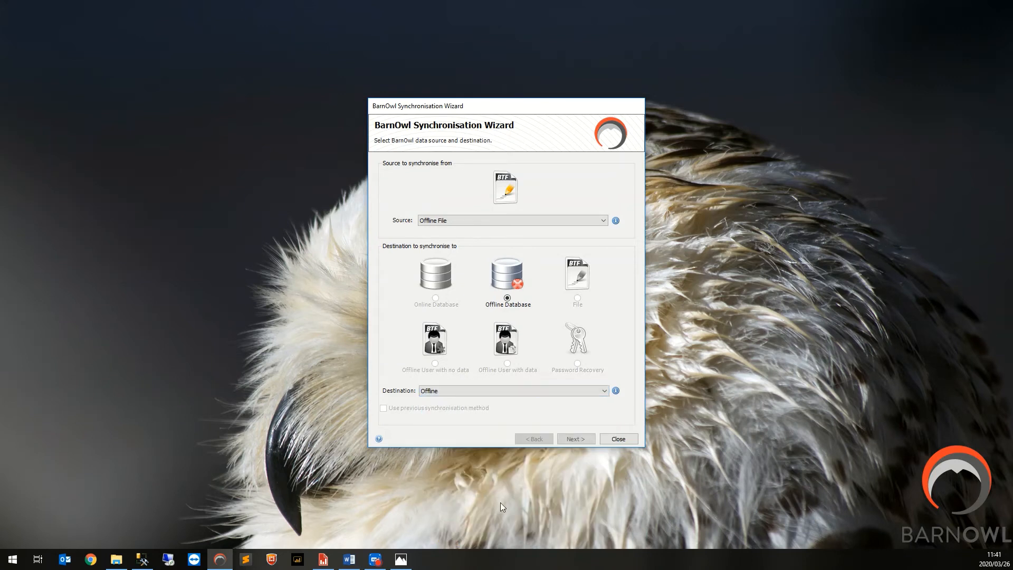
{"action": "left_click", "coordinate": [583, 438]}
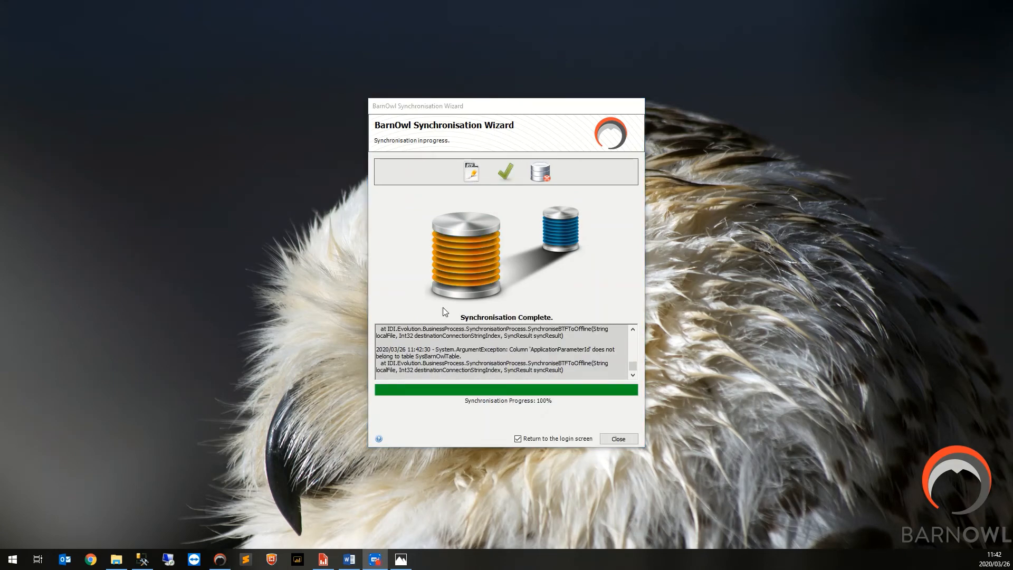
{"action": "left_click", "coordinate": [619, 439]}
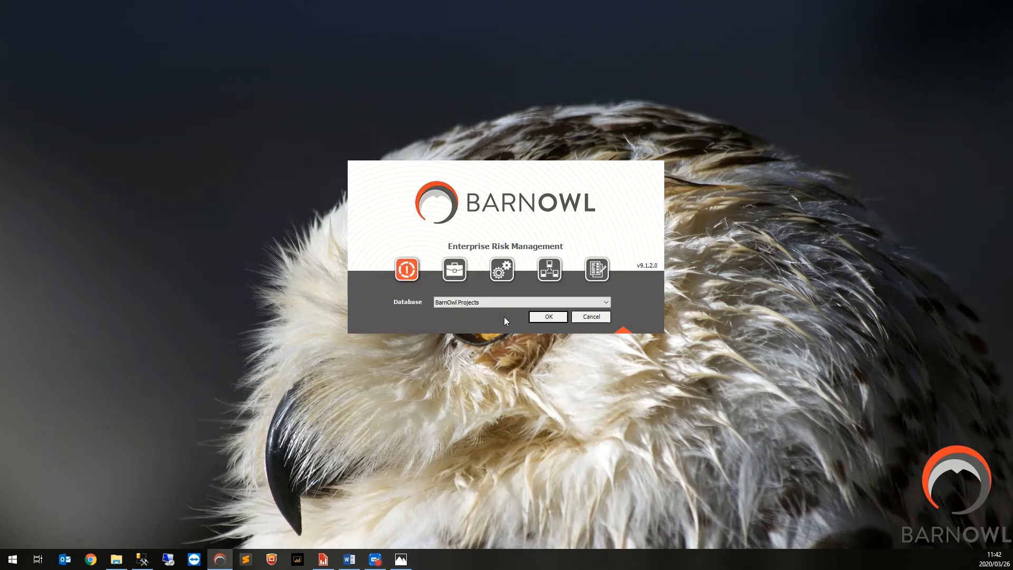
- Synchronise the Offline database to a transaction file in the Backup folder, appending "online" to the suggested name, then return to the login screen
{"action": "left_click", "coordinate": [559, 275]}
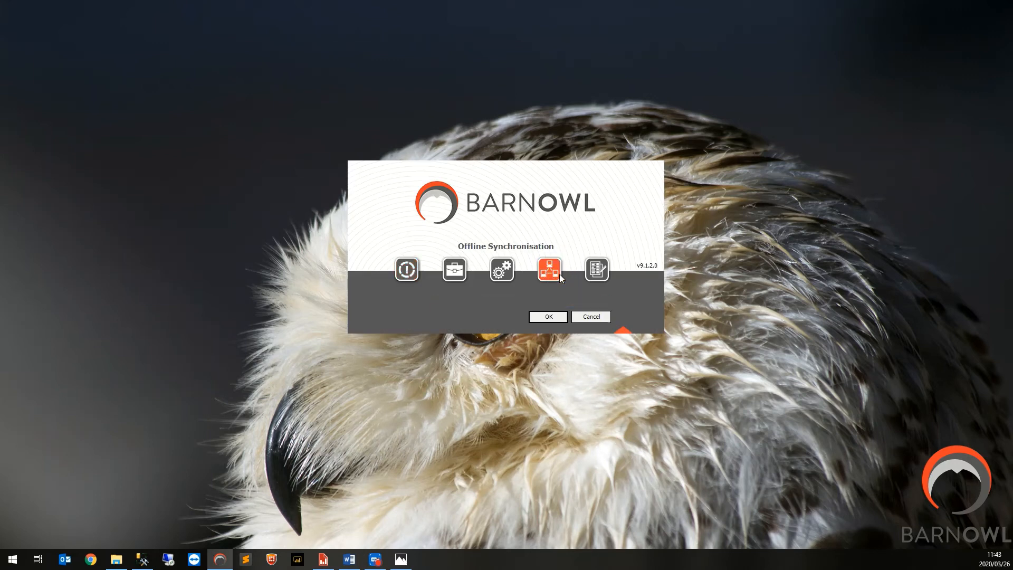
{"action": "left_click", "coordinate": [550, 312]}
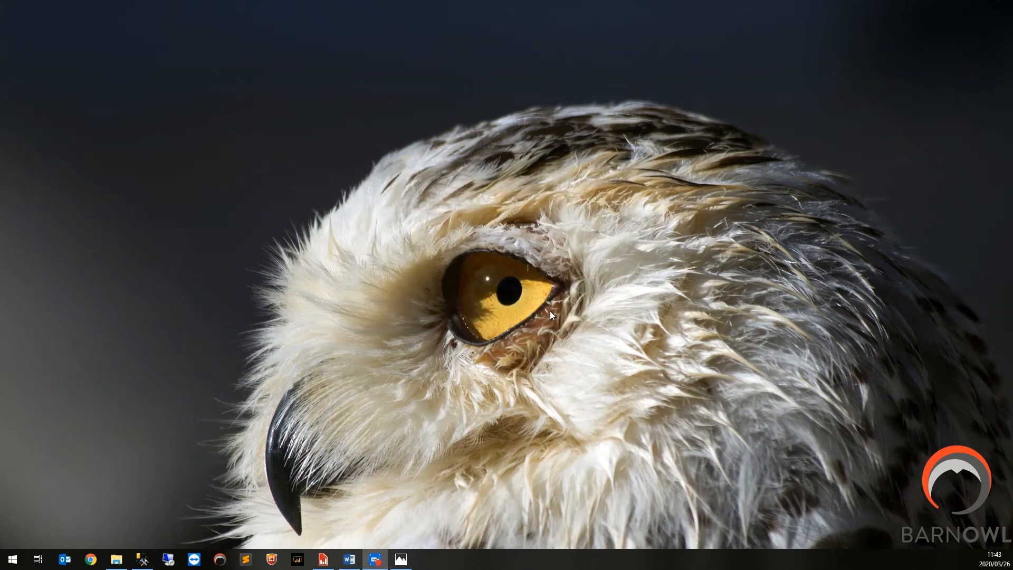
{"action": "left_click", "coordinate": [499, 220]}
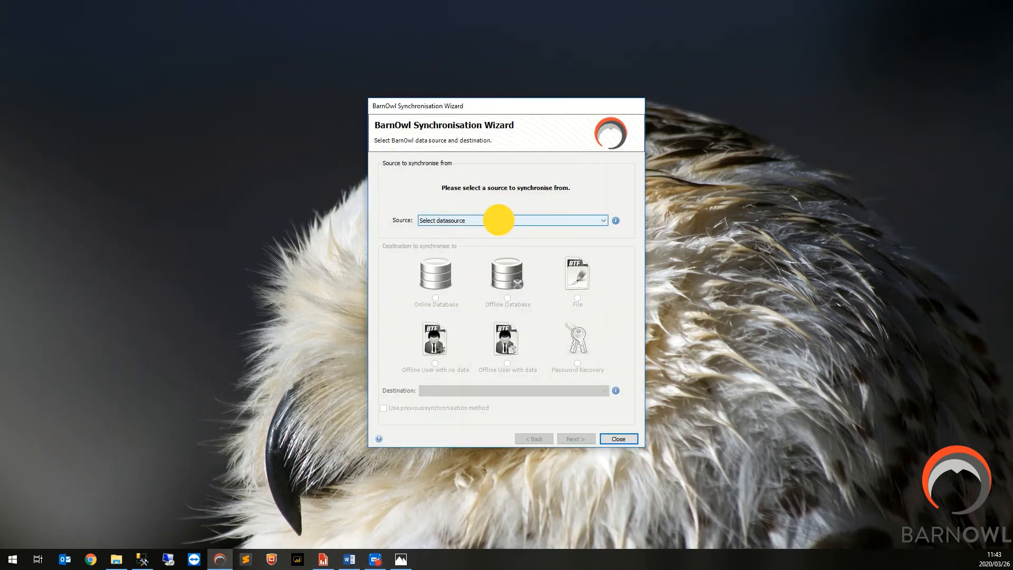
{"action": "left_click", "coordinate": [455, 360]}
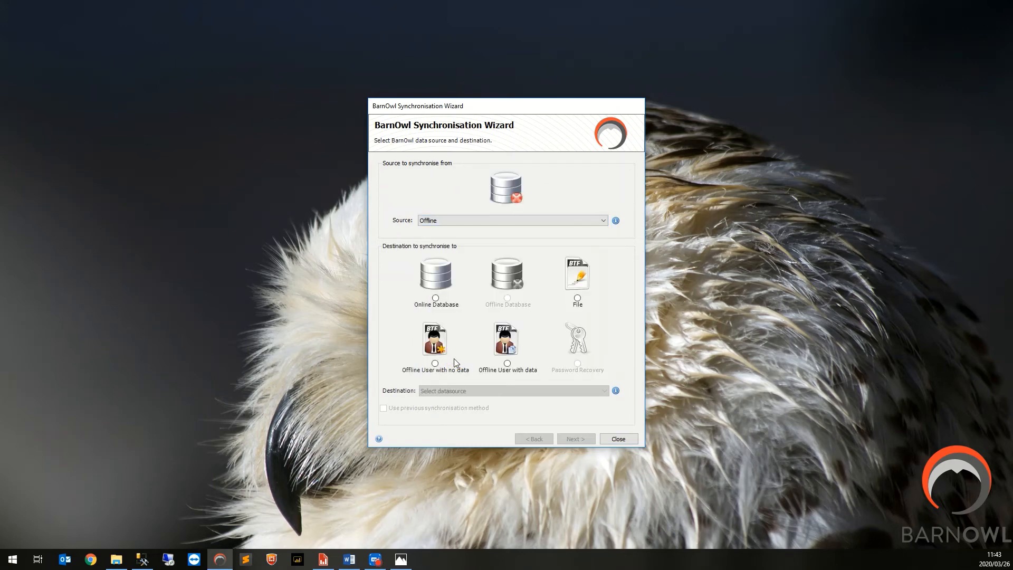
{"action": "left_click", "coordinate": [578, 298]}
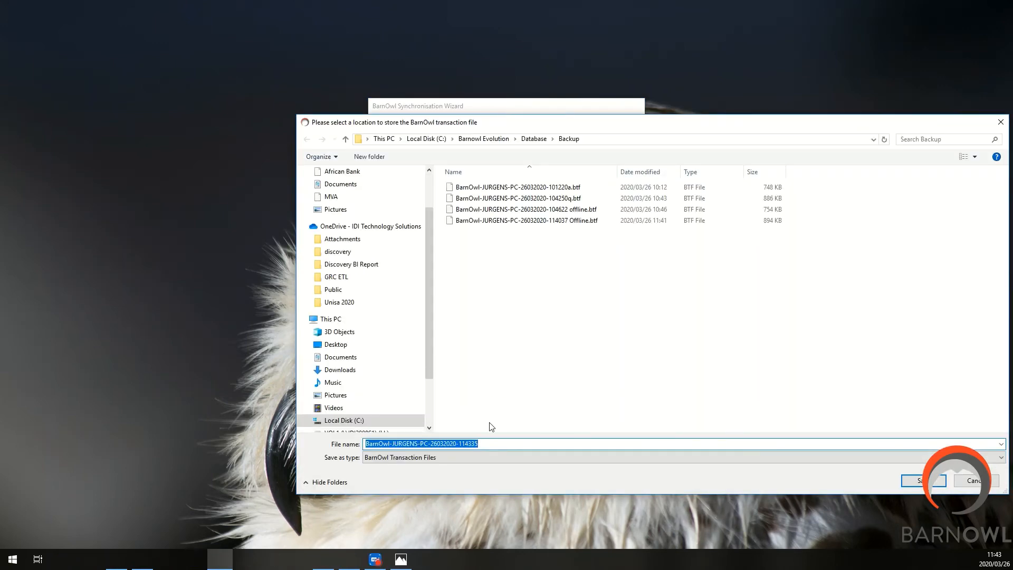
{"action": "left_click", "coordinate": [490, 444]}
{"action": "type", "text": "online"}
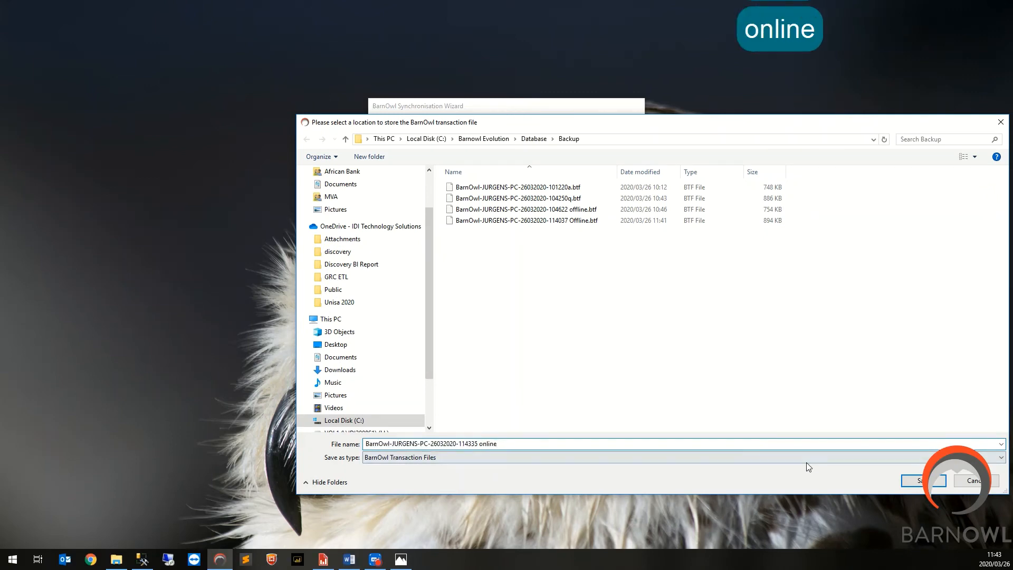
{"action": "left_click", "coordinate": [905, 481]}
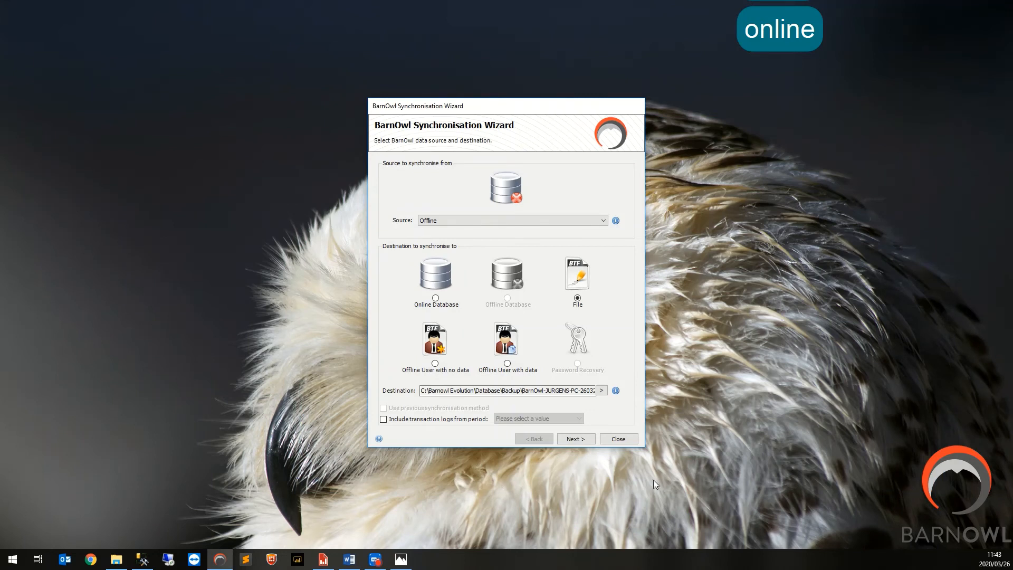
{"action": "left_click", "coordinate": [583, 442]}
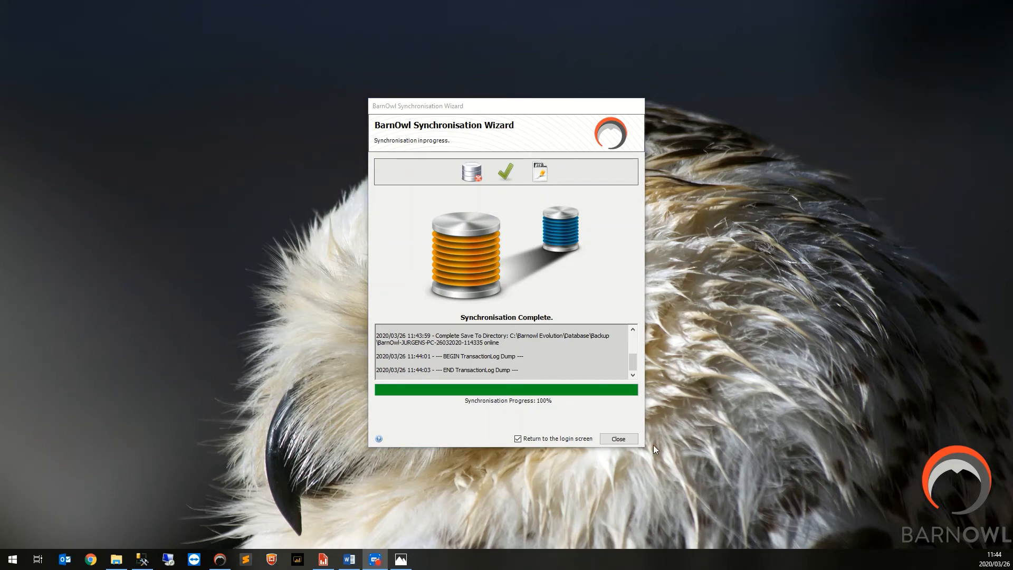
{"action": "left_click", "coordinate": [634, 441]}
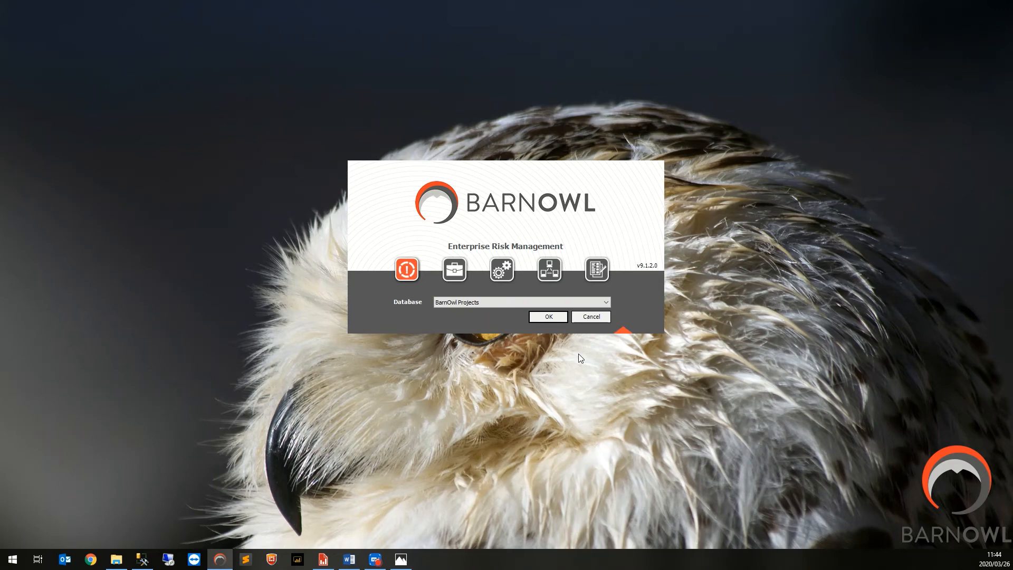
- Reopen Offline Synchronisation and load the transaction file ending in "114335 online.btf" as the Offline File source
{"action": "left_click", "coordinate": [549, 270]}
{"action": "left_click", "coordinate": [550, 315]}
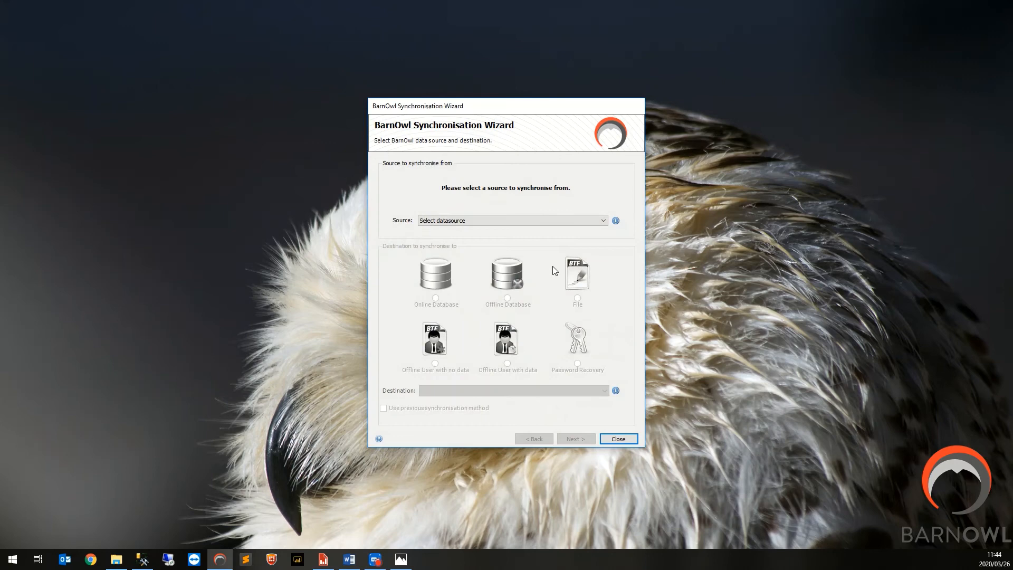
{"action": "left_click", "coordinate": [552, 220]}
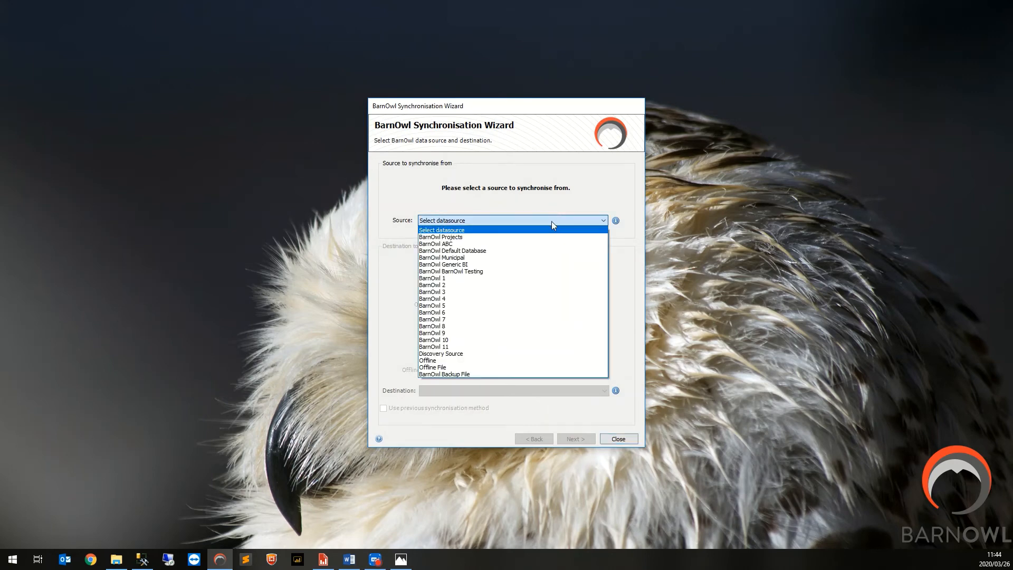
{"action": "left_click", "coordinate": [459, 367]}
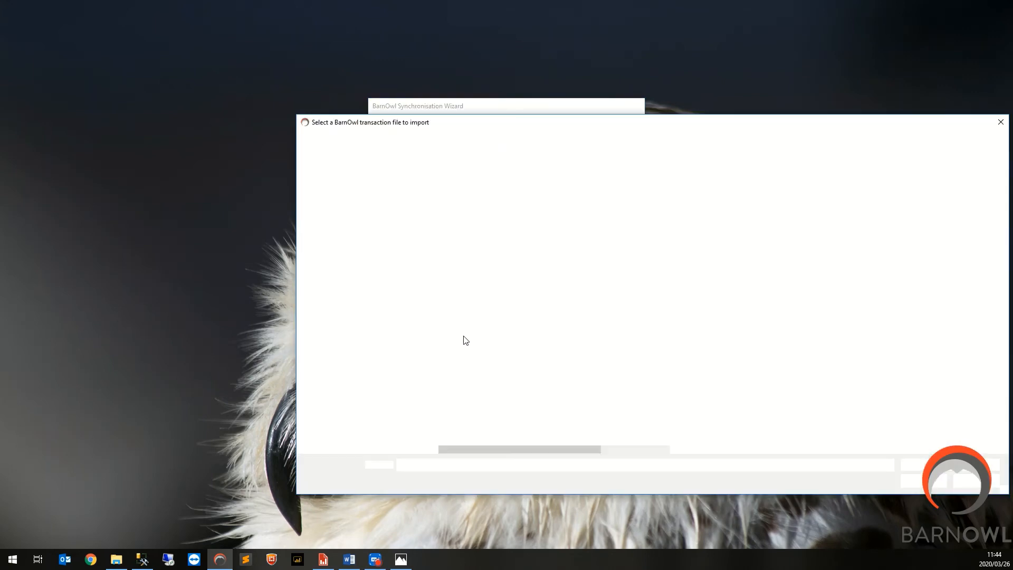
{"action": "double_click", "coordinate": [530, 235]}
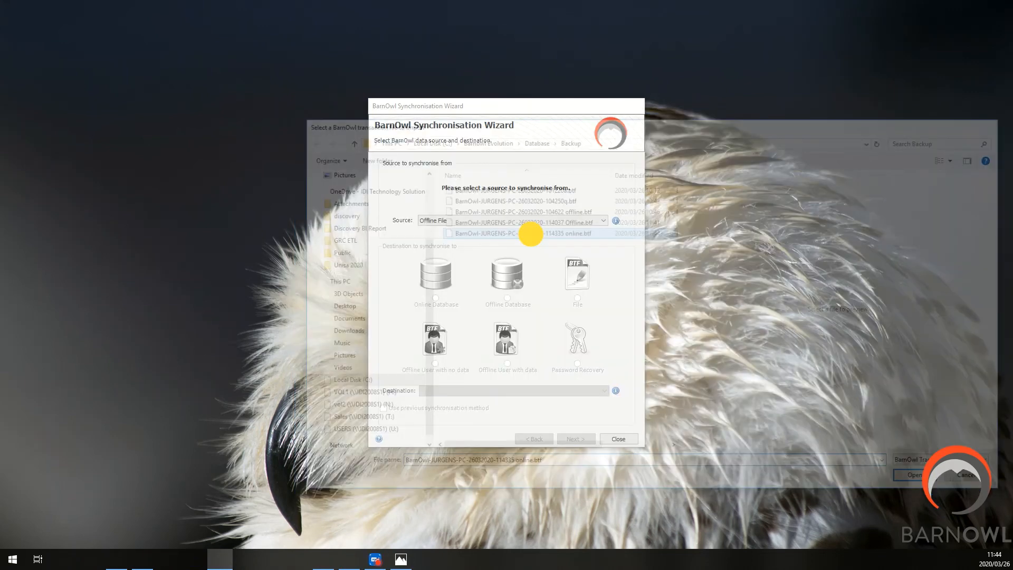
- Synchronise the loaded transaction file to the BarnOwl 4 online database, then close the wizard and return to the login screen
{"action": "left_click", "coordinate": [434, 301]}
{"action": "left_click", "coordinate": [454, 392]}
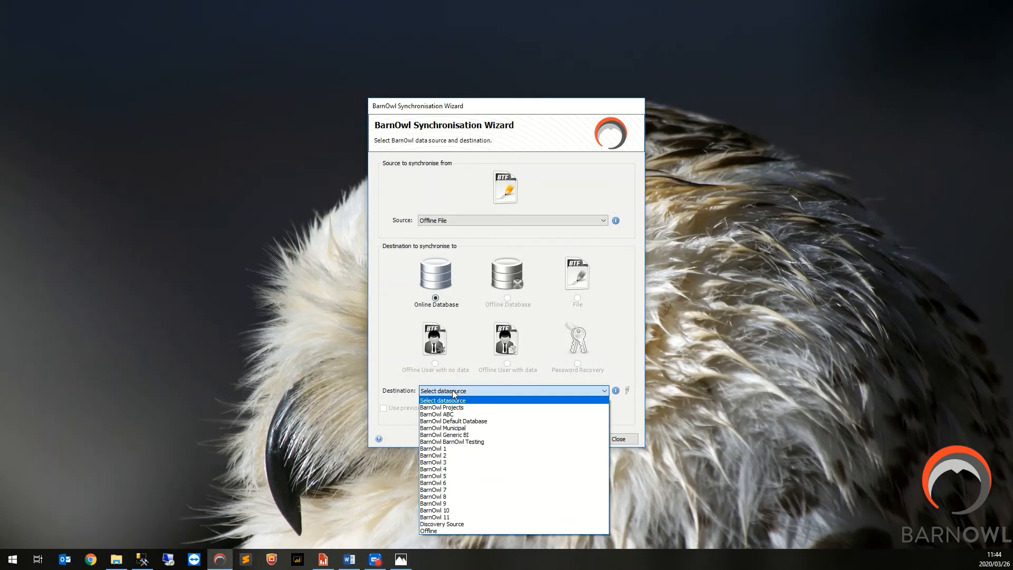
{"action": "left_click", "coordinate": [454, 469]}
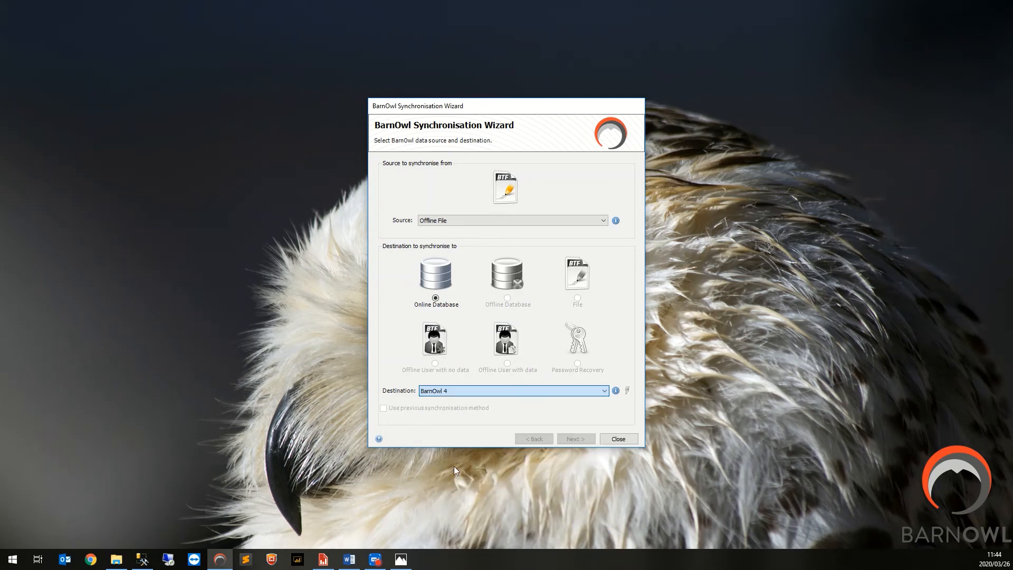
{"action": "left_click", "coordinate": [581, 438]}
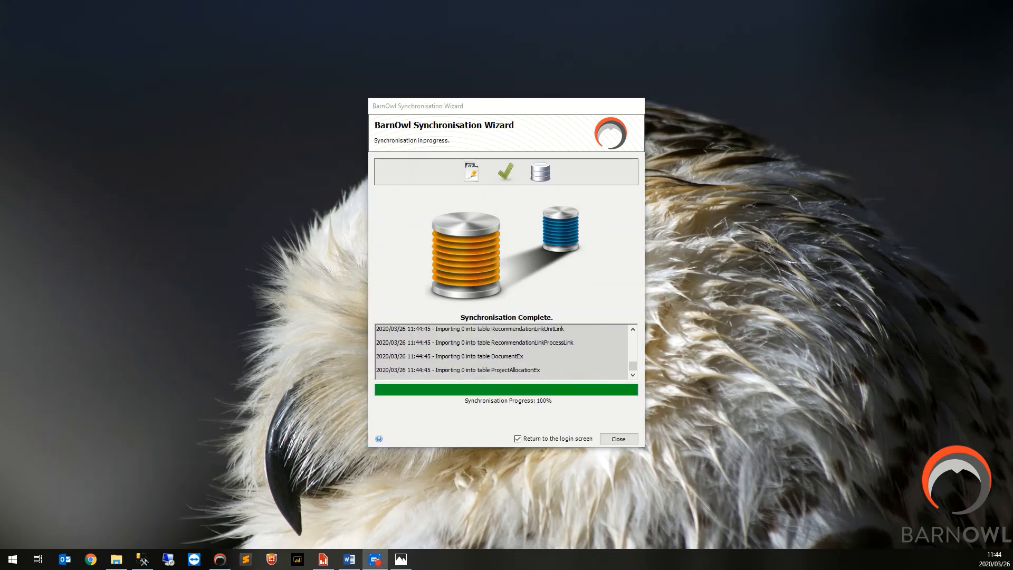
{"action": "left_click", "coordinate": [613, 442]}
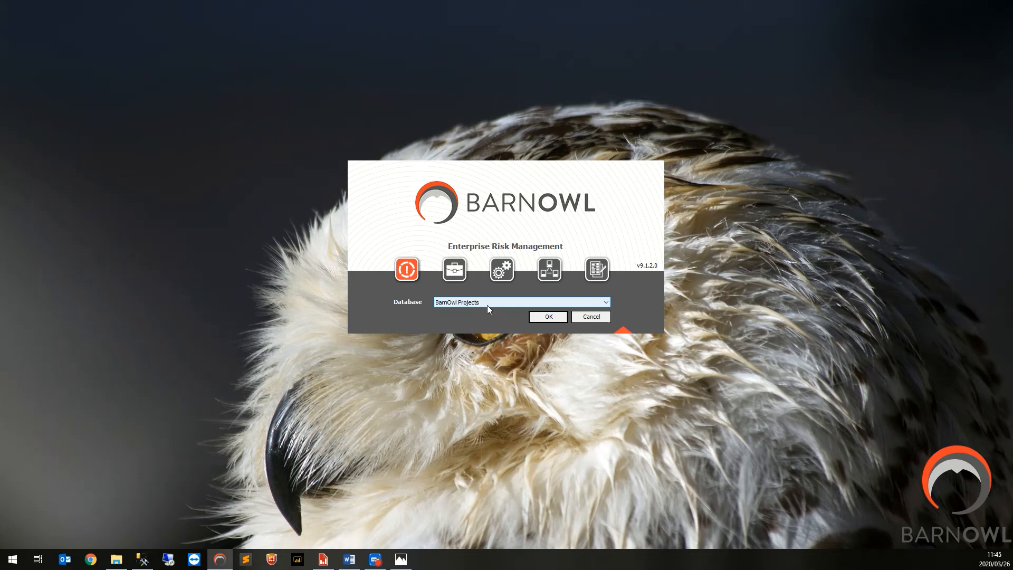
- Open Offline Synchronisation with BarnOwl 4 as the source and the Offline database as the destination
{"action": "left_click", "coordinate": [547, 270]}
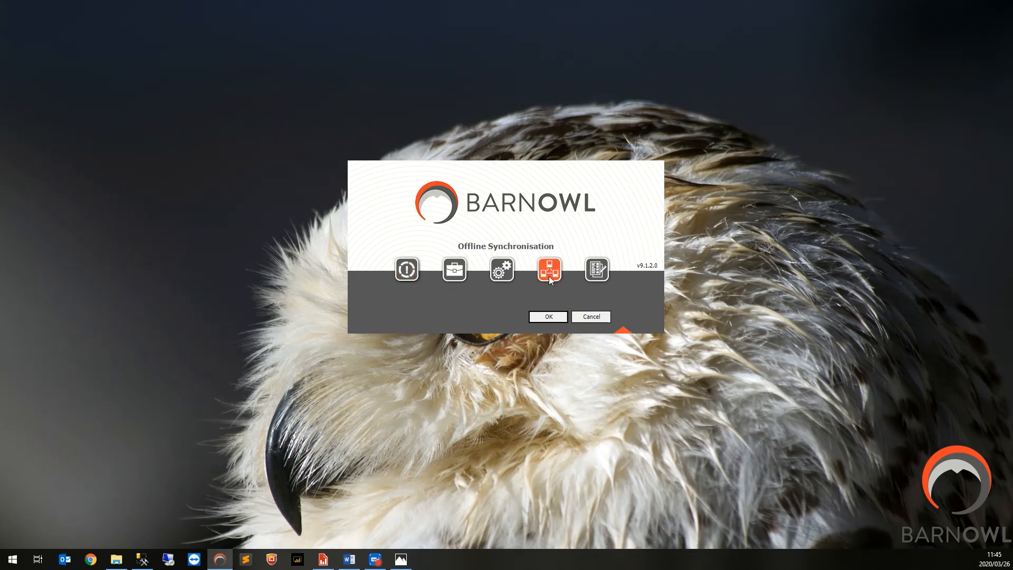
{"action": "left_click", "coordinate": [548, 317]}
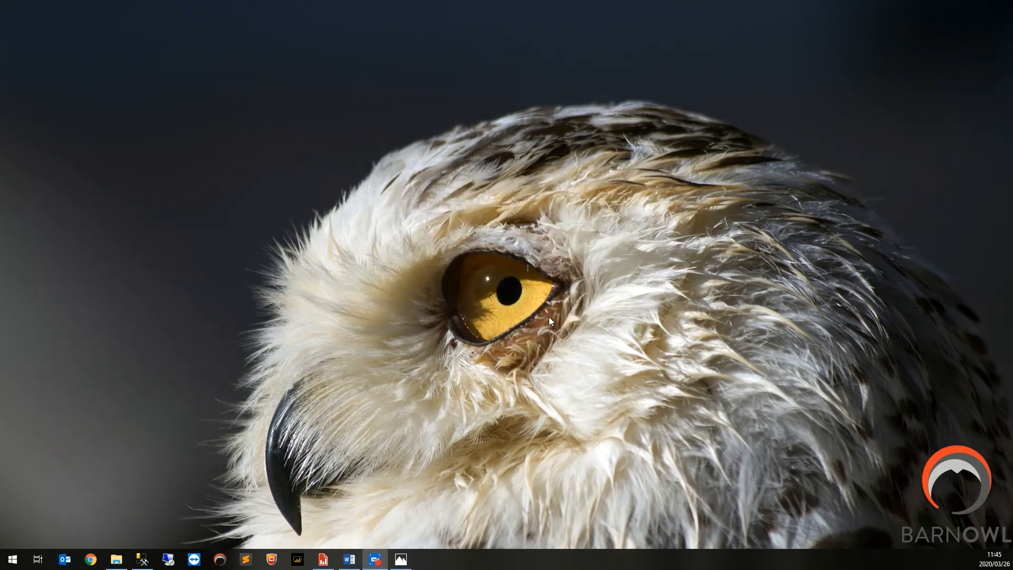
{"action": "left_click", "coordinate": [513, 220]}
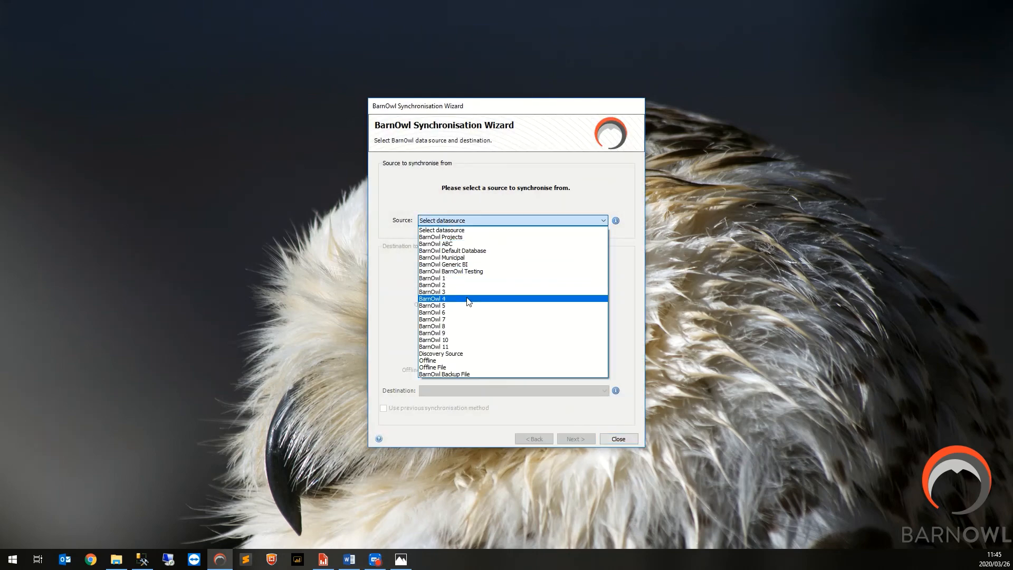
{"action": "left_click", "coordinate": [466, 299]}
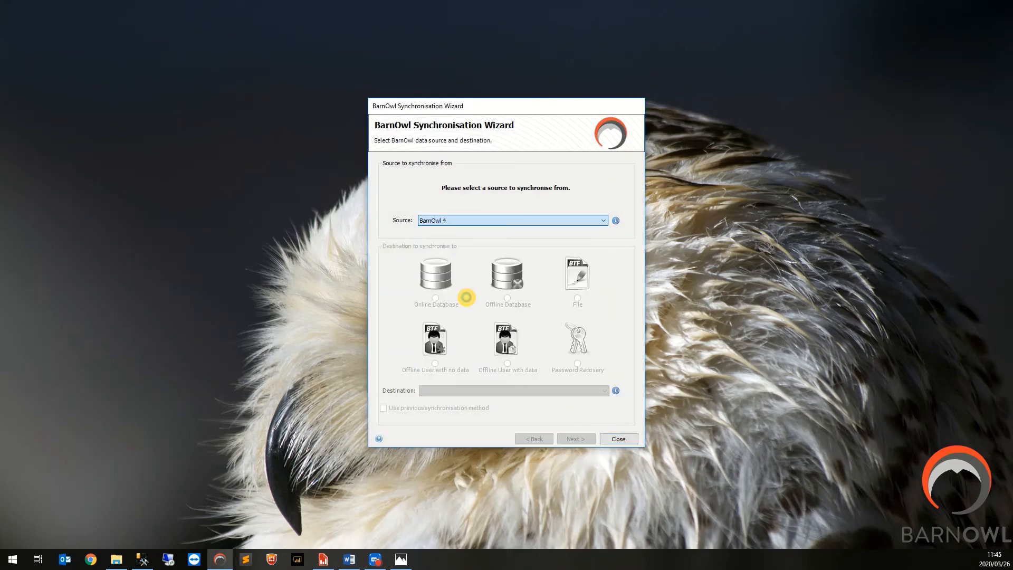
{"action": "left_click", "coordinate": [507, 299]}
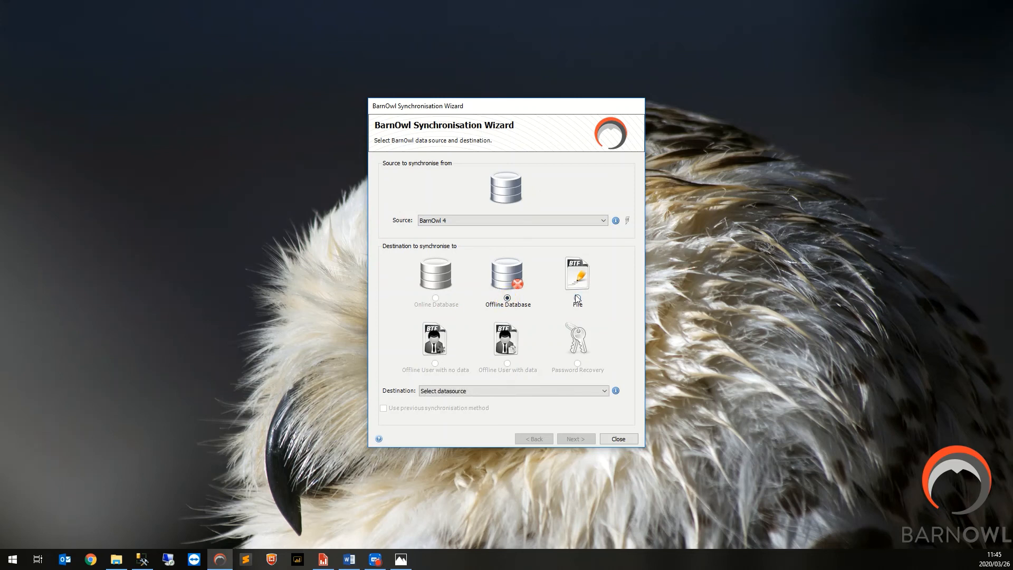
{"action": "left_click", "coordinate": [481, 394]}
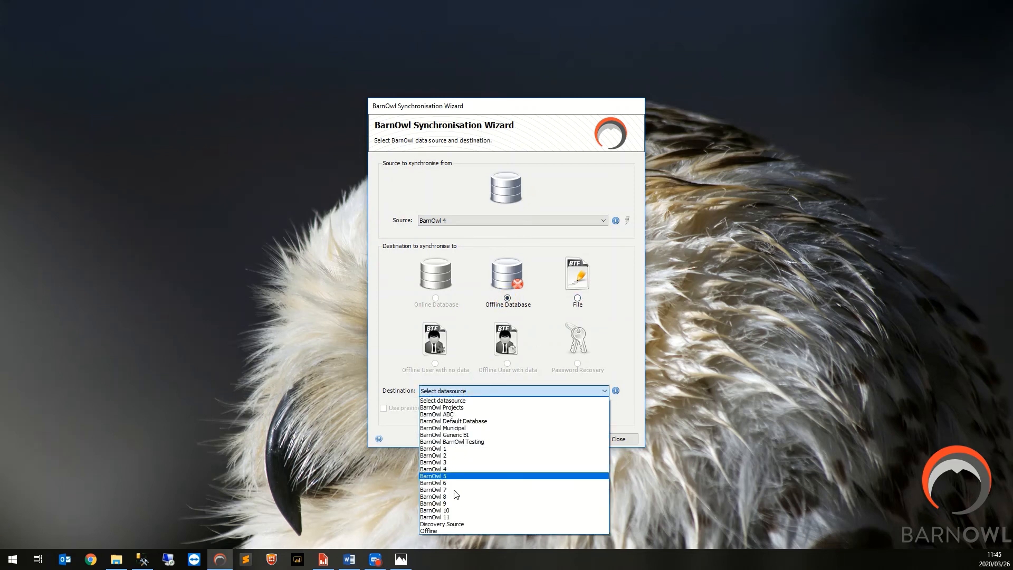
{"action": "left_click", "coordinate": [459, 530]}
- Synchronise the Human Resources unit as a Risk Management Unit, including process tree and compliance templates, then return to the login screen
{"action": "left_click", "coordinate": [571, 438]}
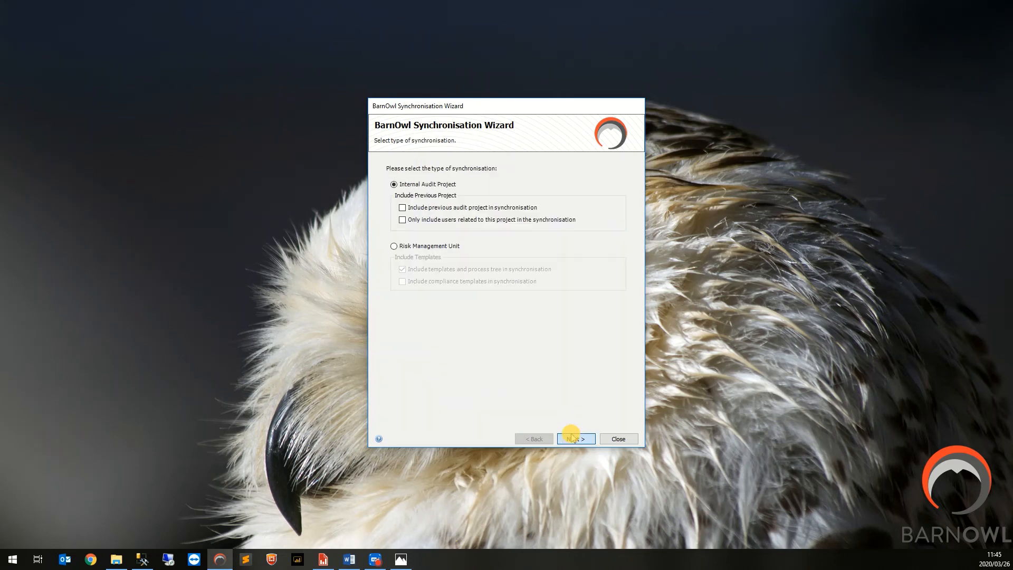
{"action": "left_click", "coordinate": [429, 248]}
{"action": "left_click", "coordinate": [573, 440]}
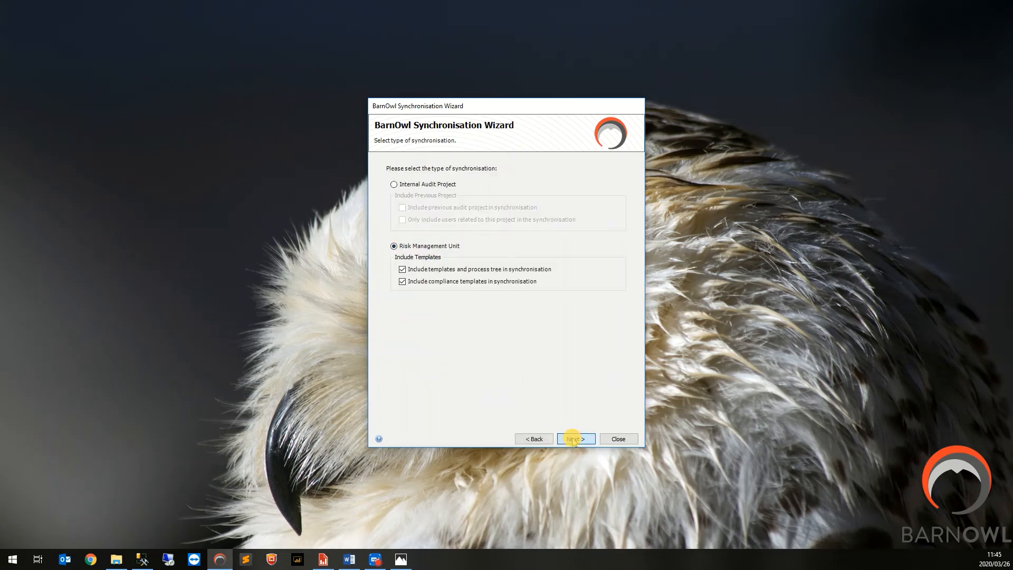
{"action": "left_click", "coordinate": [394, 185]}
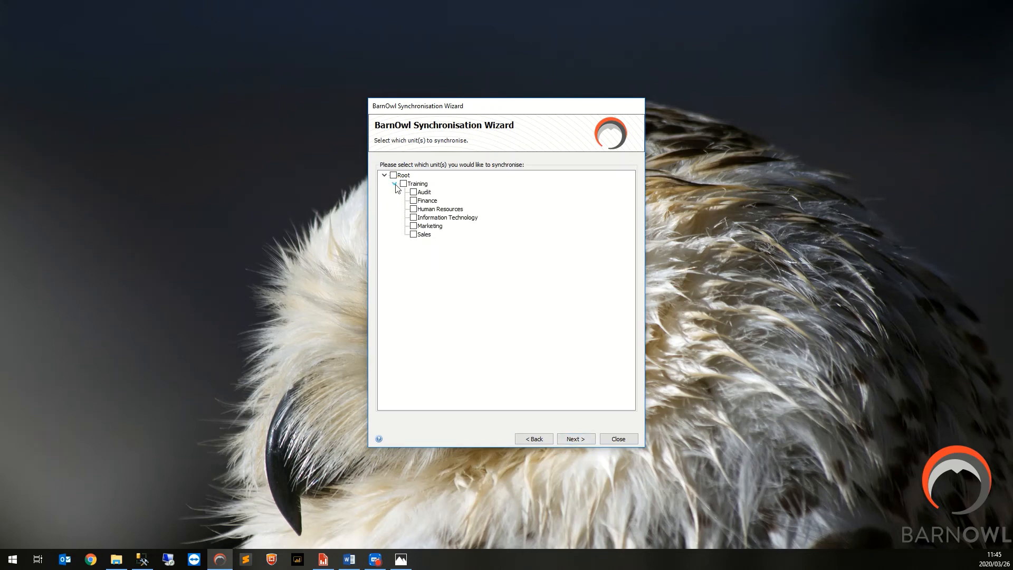
{"action": "left_click", "coordinate": [413, 210]}
{"action": "left_click", "coordinate": [570, 440]}
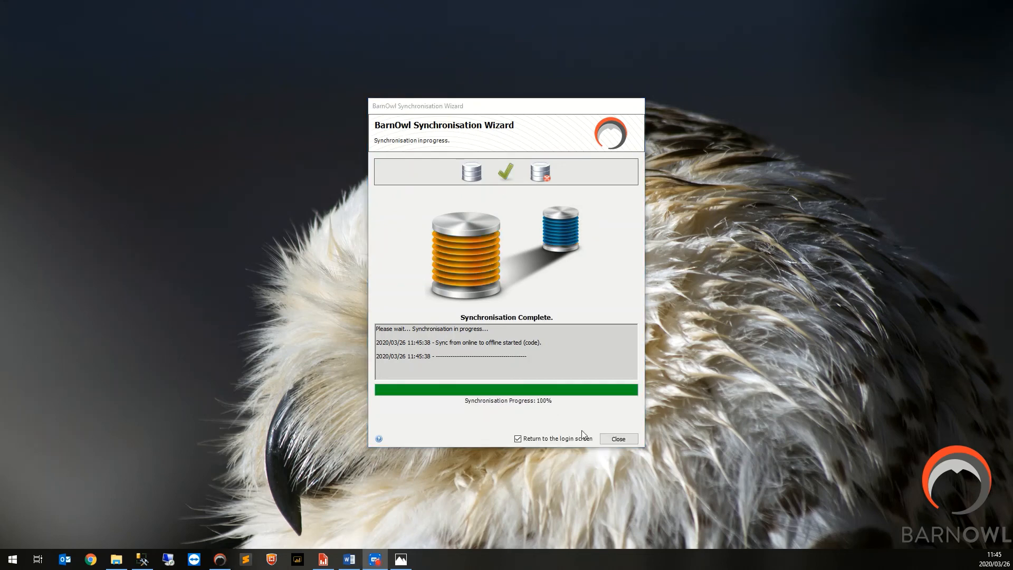
{"action": "left_click", "coordinate": [610, 439]}
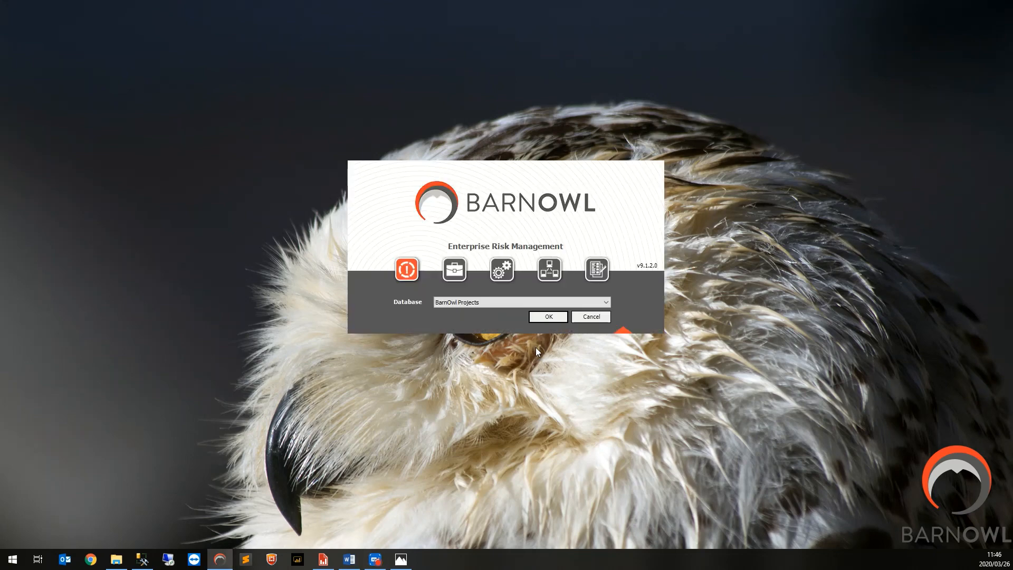
- Open the Offline database in Enterprise Risk Management, view the Human Resources unit under Training, then exit the system
{"action": "left_click", "coordinate": [482, 301]}
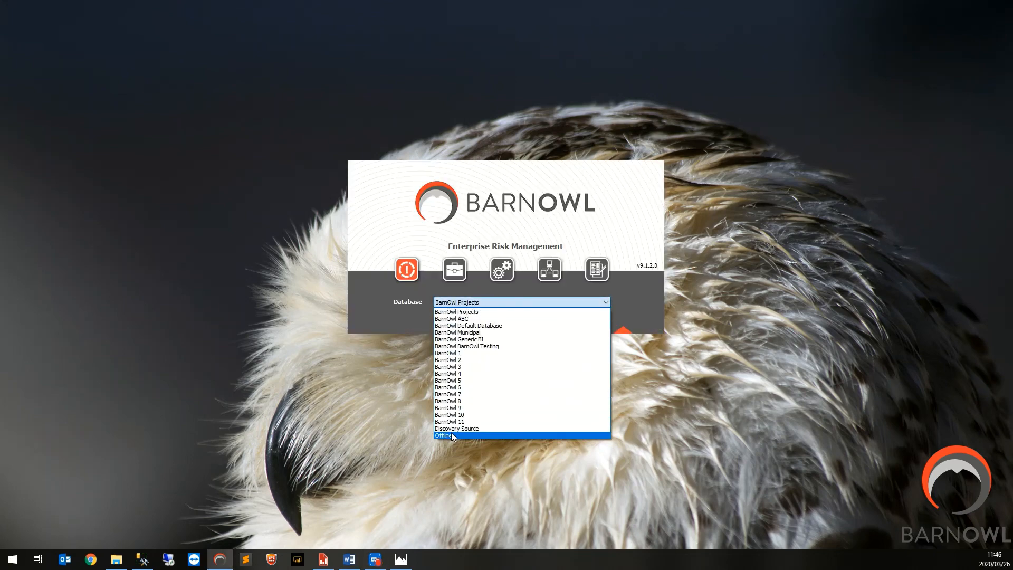
{"action": "left_click", "coordinate": [452, 436]}
{"action": "left_click", "coordinate": [547, 316]}
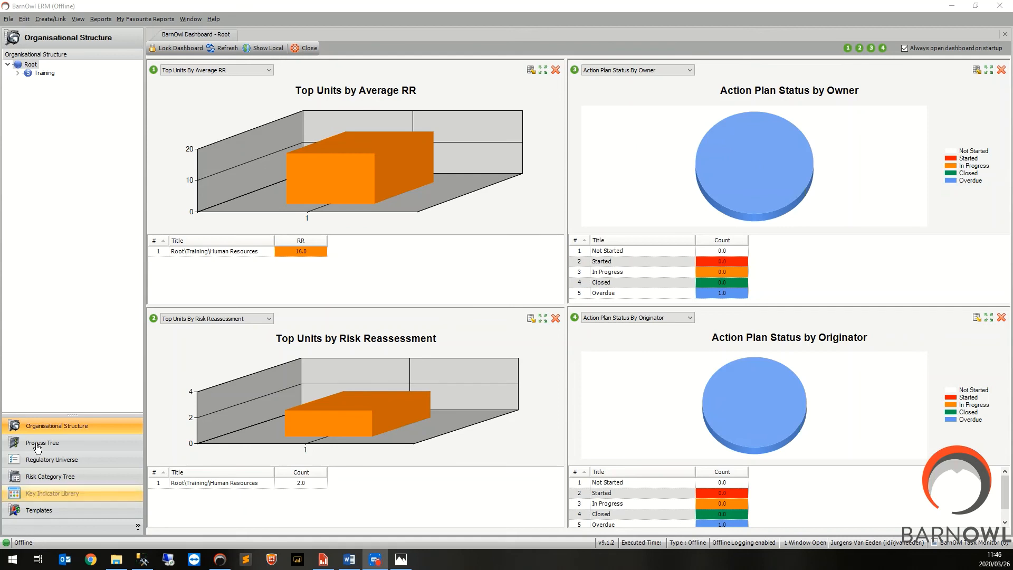
{"action": "left_click", "coordinate": [19, 73]}
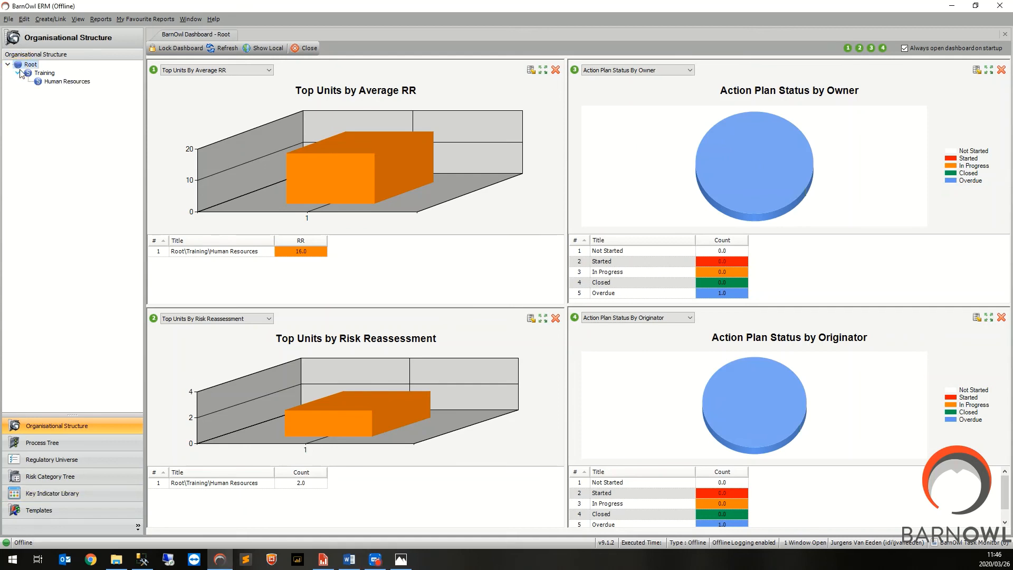
{"action": "left_click", "coordinate": [50, 82]}
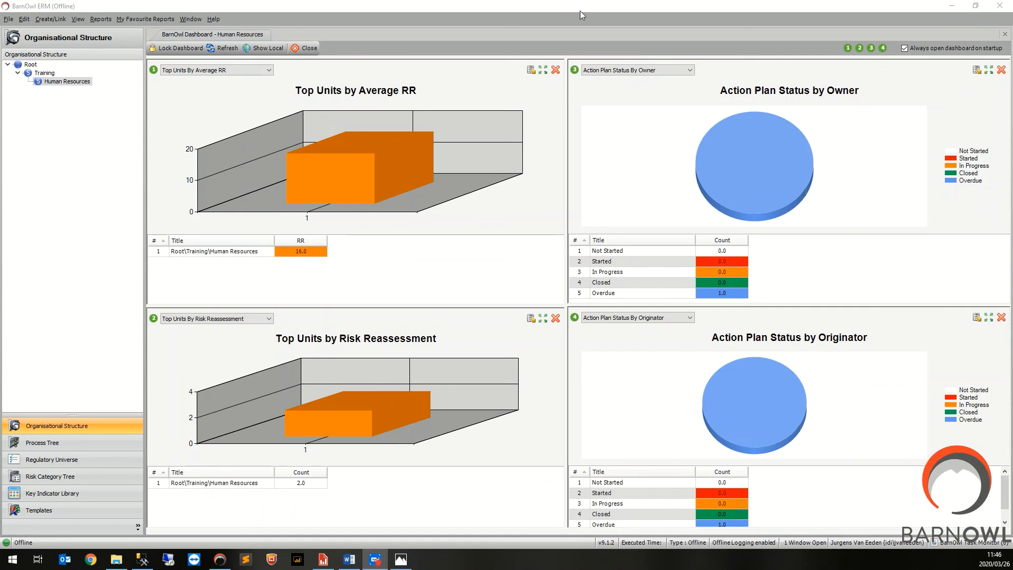
{"action": "left_click", "coordinate": [1000, 5]}
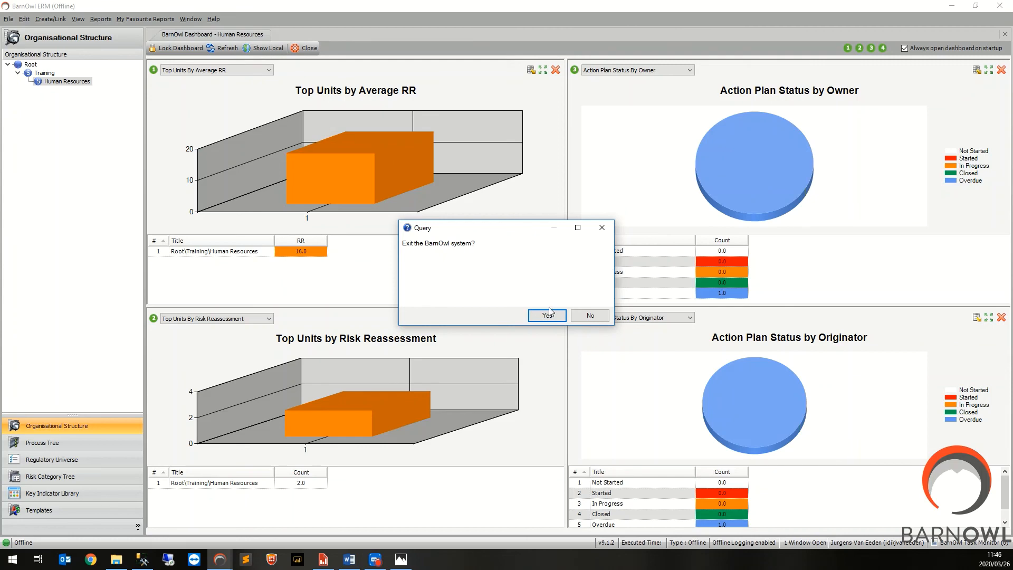
{"action": "left_click", "coordinate": [548, 315]}
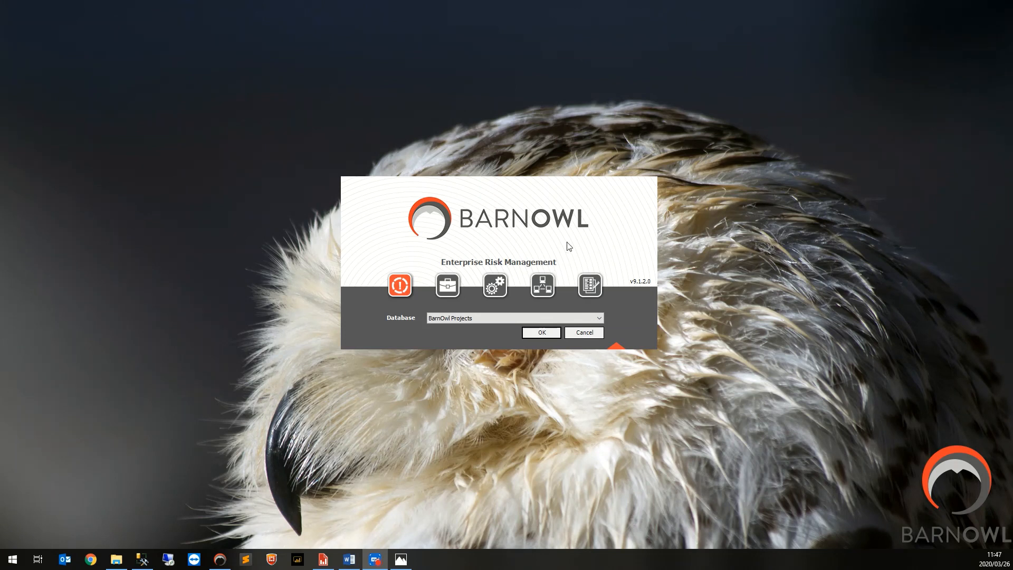
- Open Offline Synchronisation and choose the Offline database as the source to synchronise from
{"action": "left_click", "coordinate": [548, 280]}
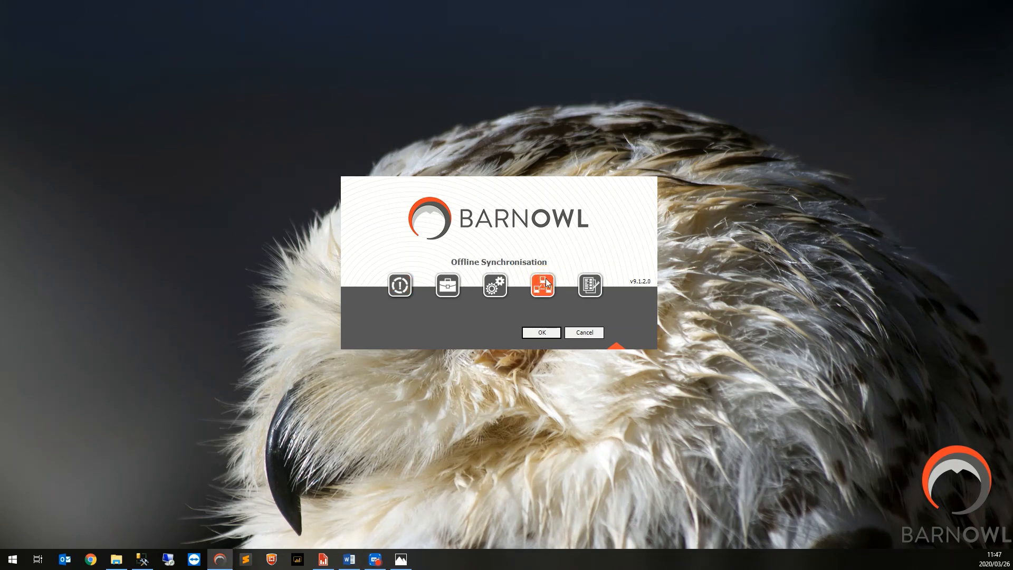
{"action": "left_click", "coordinate": [538, 331]}
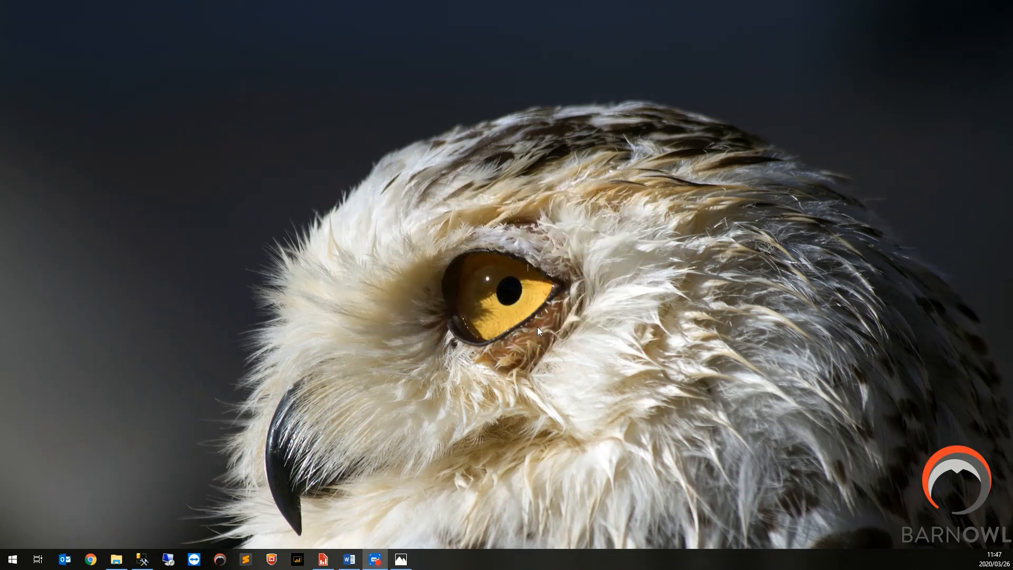
{"action": "left_click", "coordinate": [548, 220]}
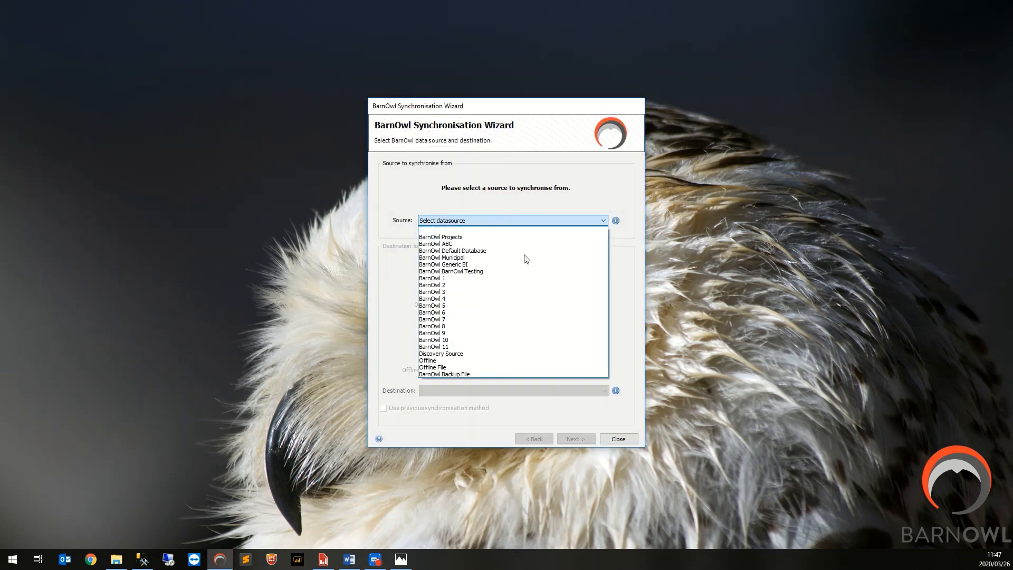
{"action": "left_click", "coordinate": [439, 361]}
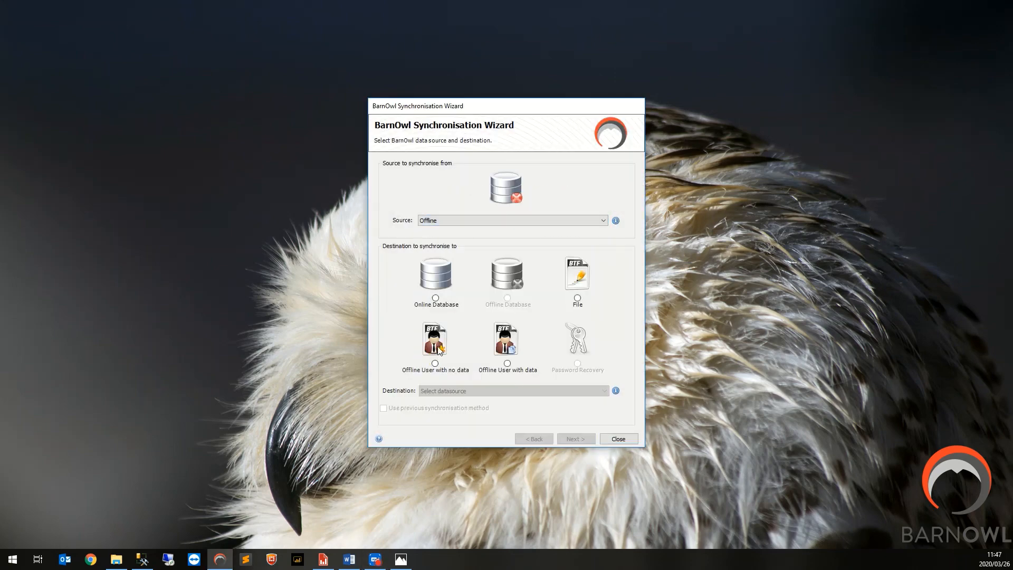
- Synchronise the Offline source to the BarnOwl 4 online database, then close the wizard and return to the login screen
{"action": "left_click", "coordinate": [435, 298]}
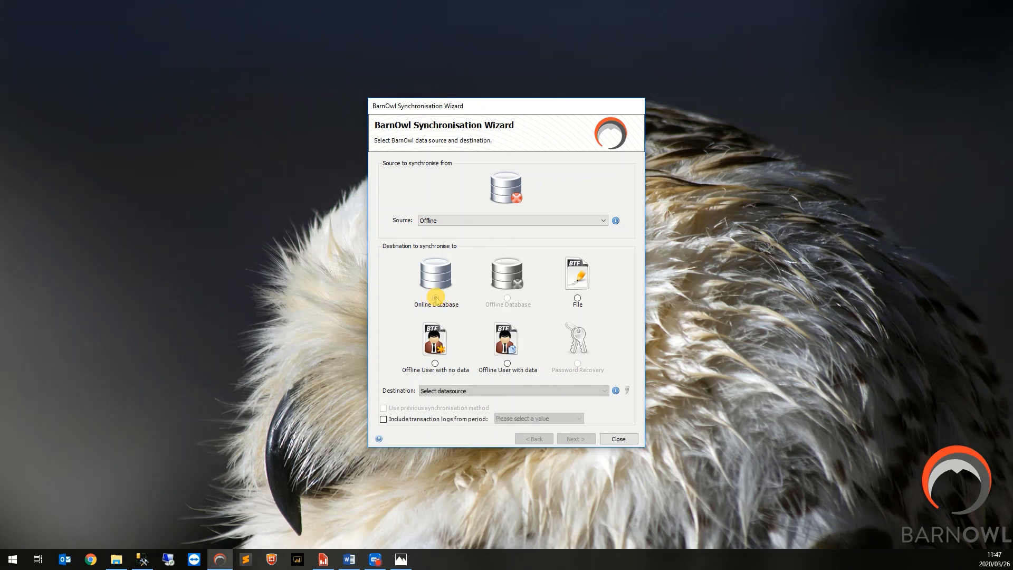
{"action": "left_click", "coordinate": [457, 393]}
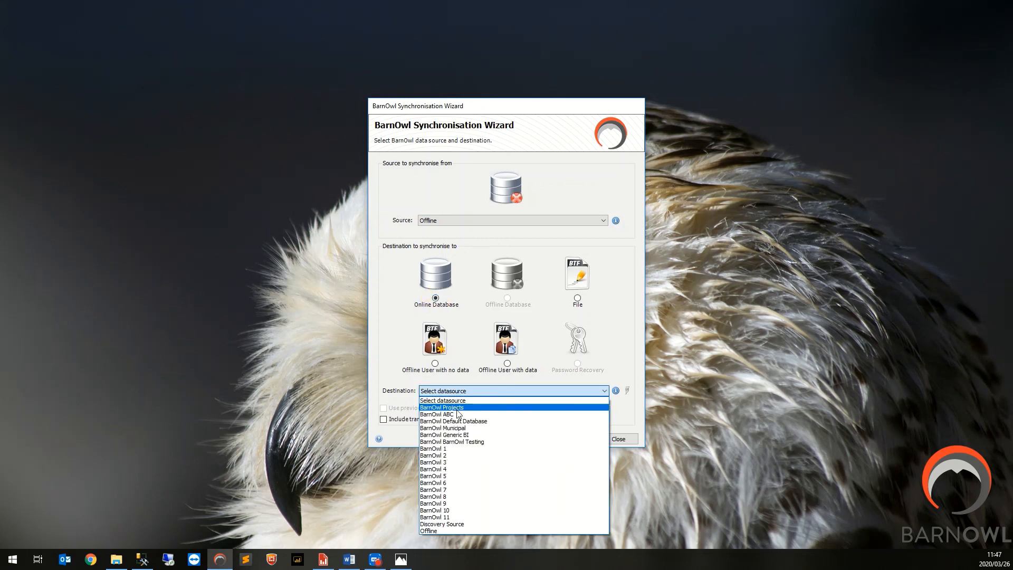
{"action": "left_click", "coordinate": [470, 470]}
{"action": "left_click", "coordinate": [575, 439]}
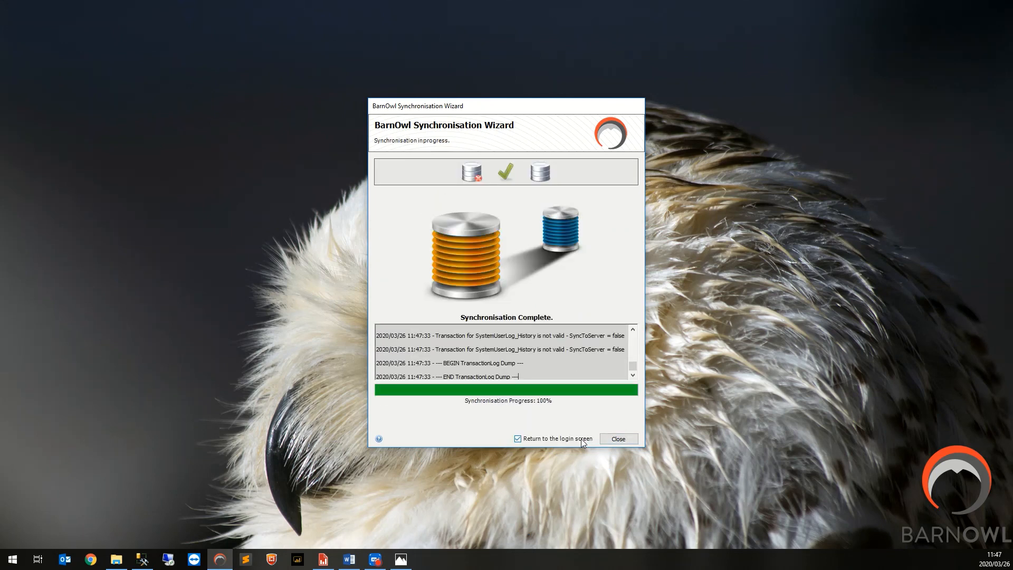
{"action": "left_click", "coordinate": [611, 438]}
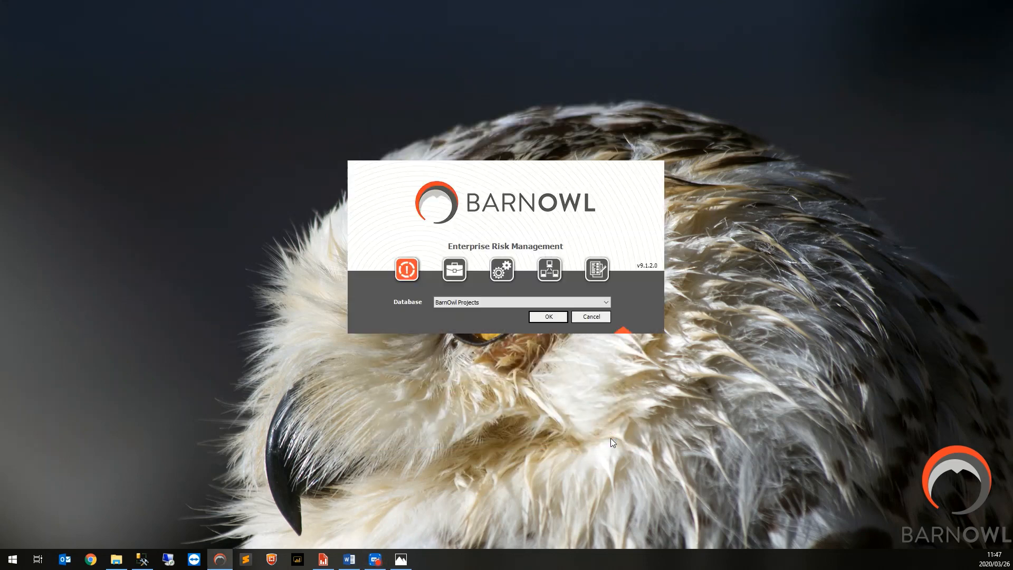